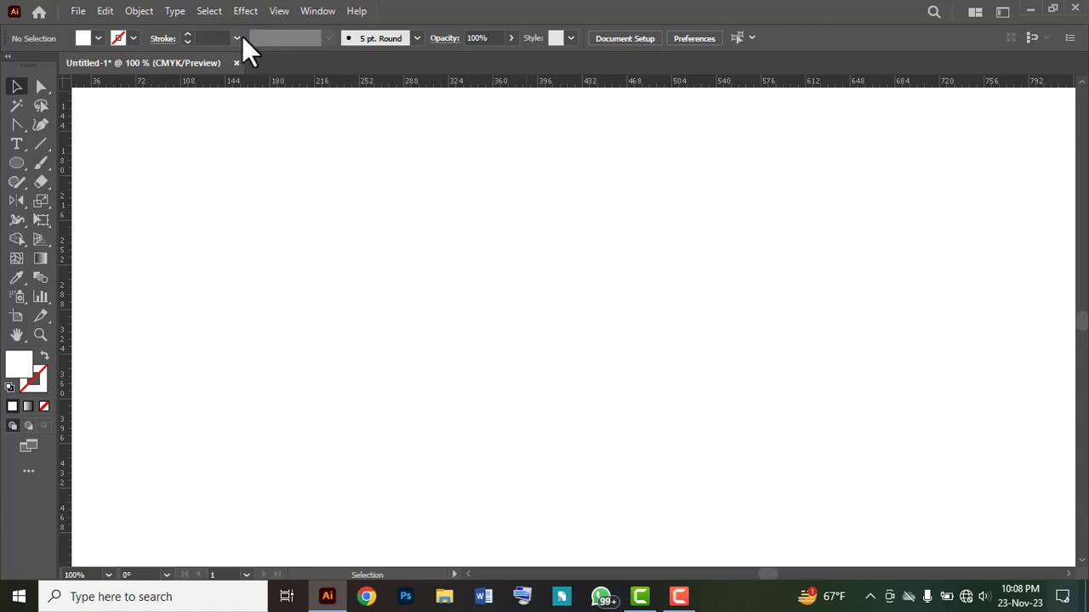
- Set the default fill to none and the stroke color to black
left_click(97, 38)
left_click(12, 66)
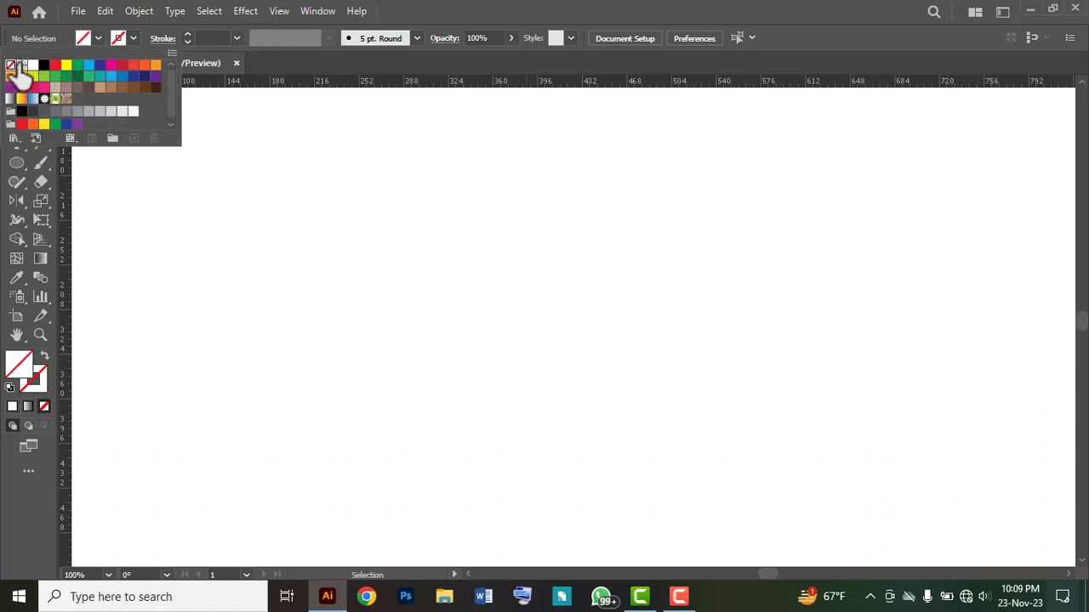
left_click(132, 37)
left_click(133, 37)
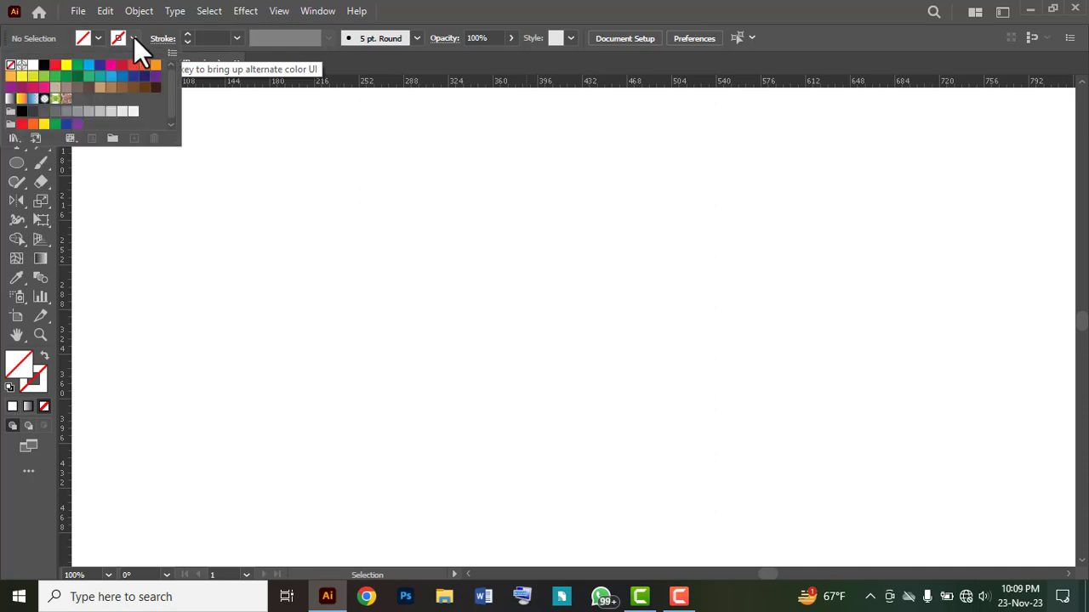
left_click(45, 68)
left_click(187, 162)
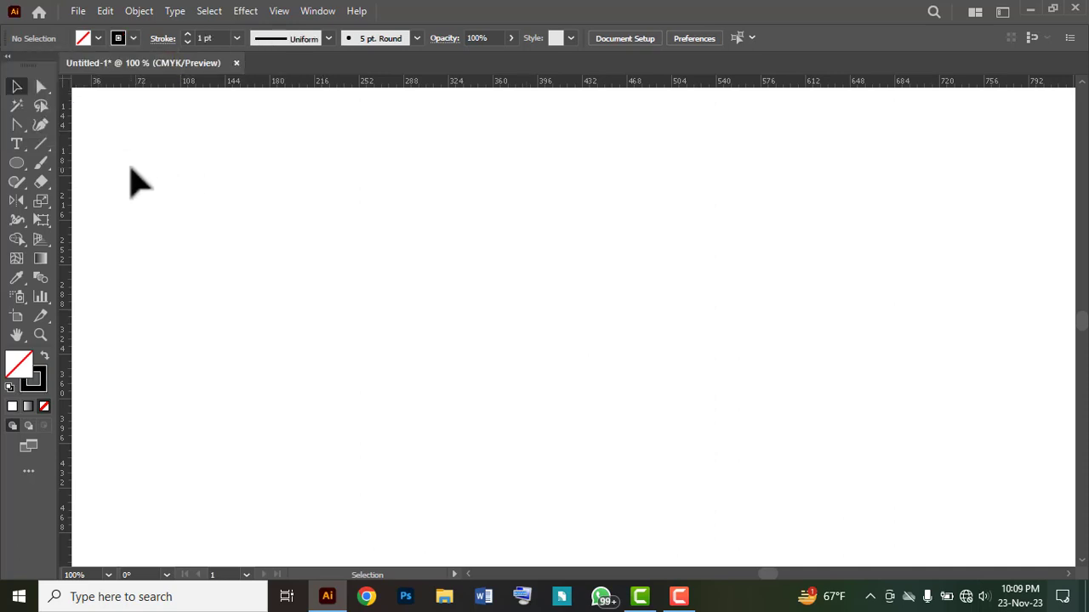
- Draw a circle about 250 pt in diameter on the canvas and give it a 12 pt stroke
mouse_move(10, 163)
left_mouse_down()
mouse_move(48, 167)
mouse_move(66, 201)
left_mouse_up()
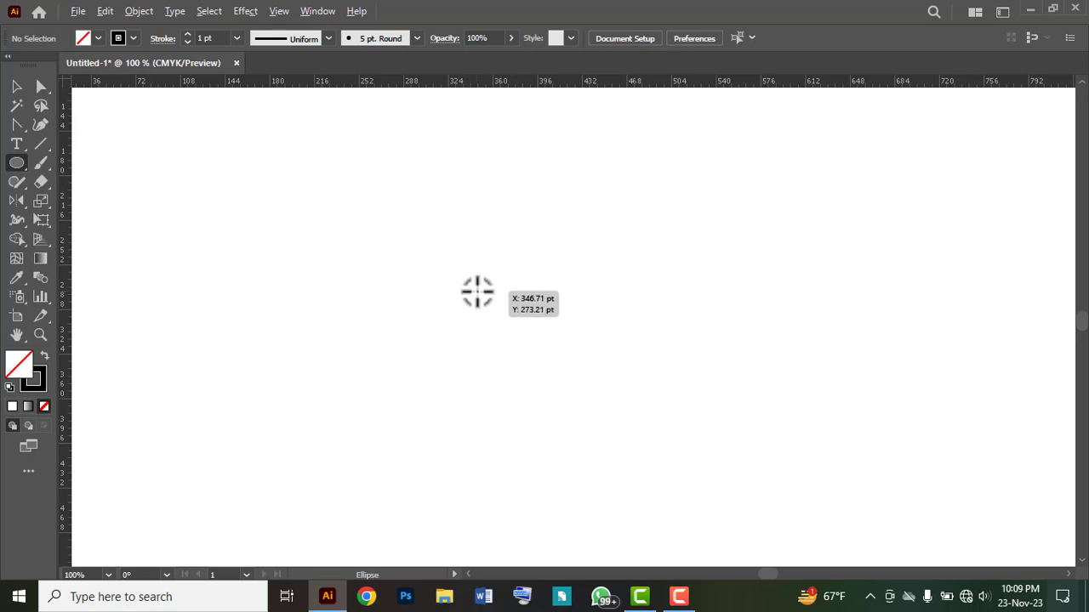
left_click_drag(477, 292, 634, 442)
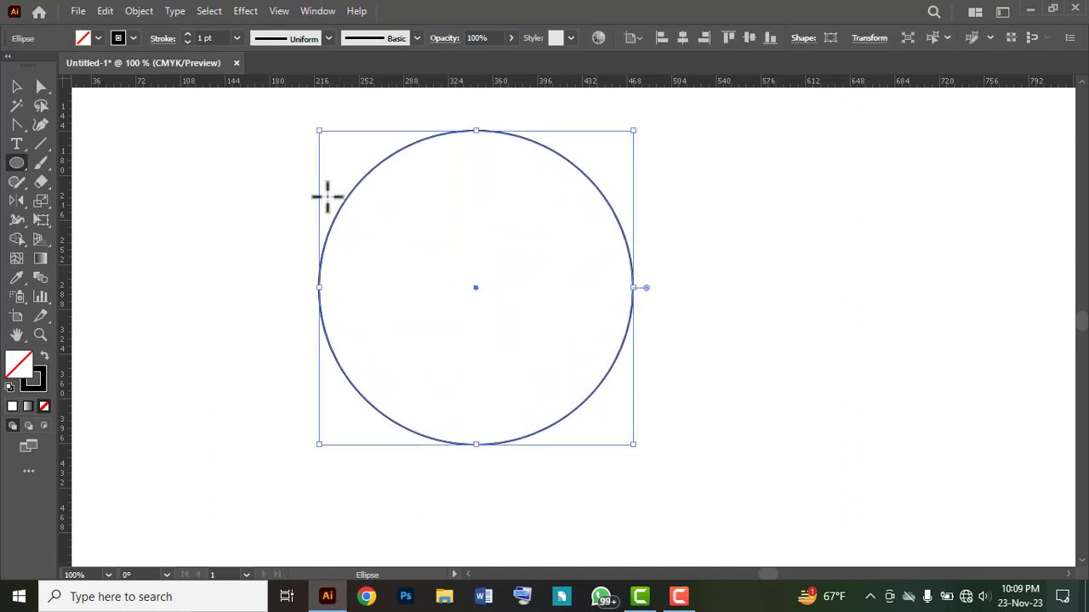
left_click(186, 34)
double_click(185, 33)
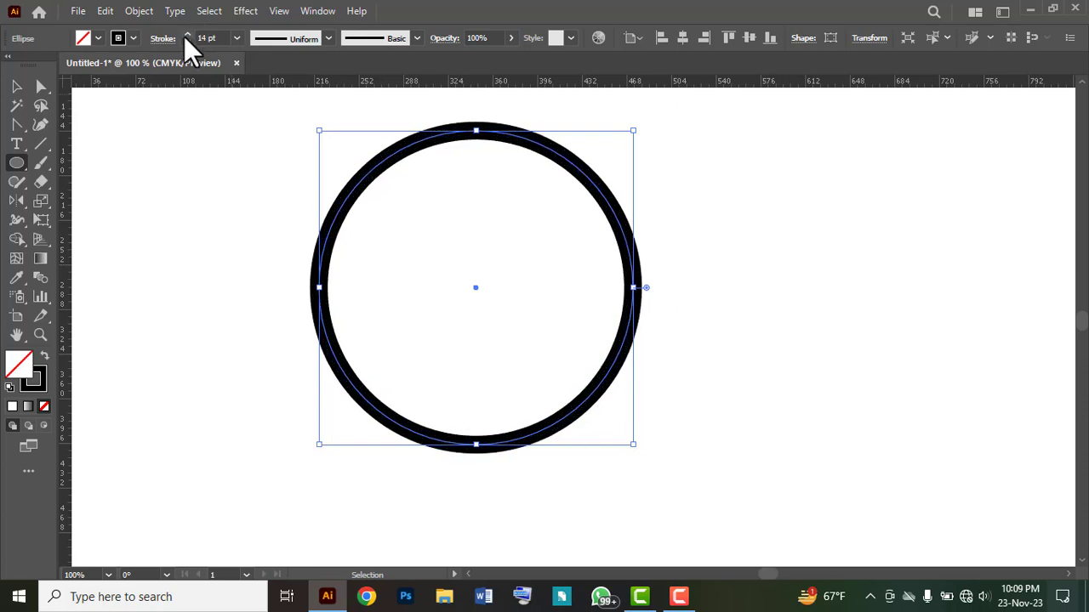
left_click(187, 41)
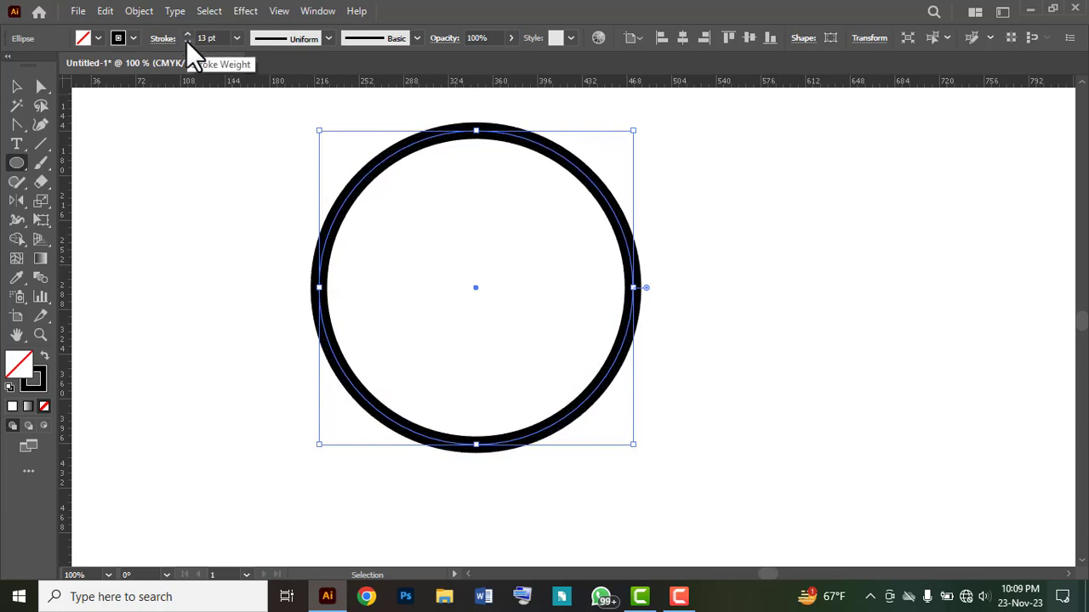
left_click(187, 41)
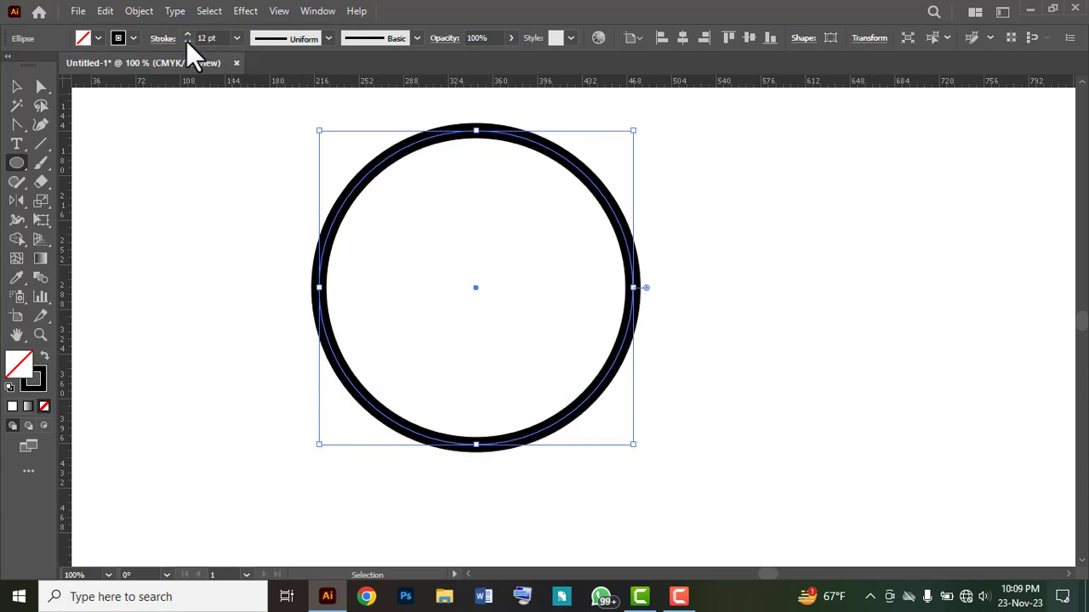
left_click(16, 87)
left_click(502, 331)
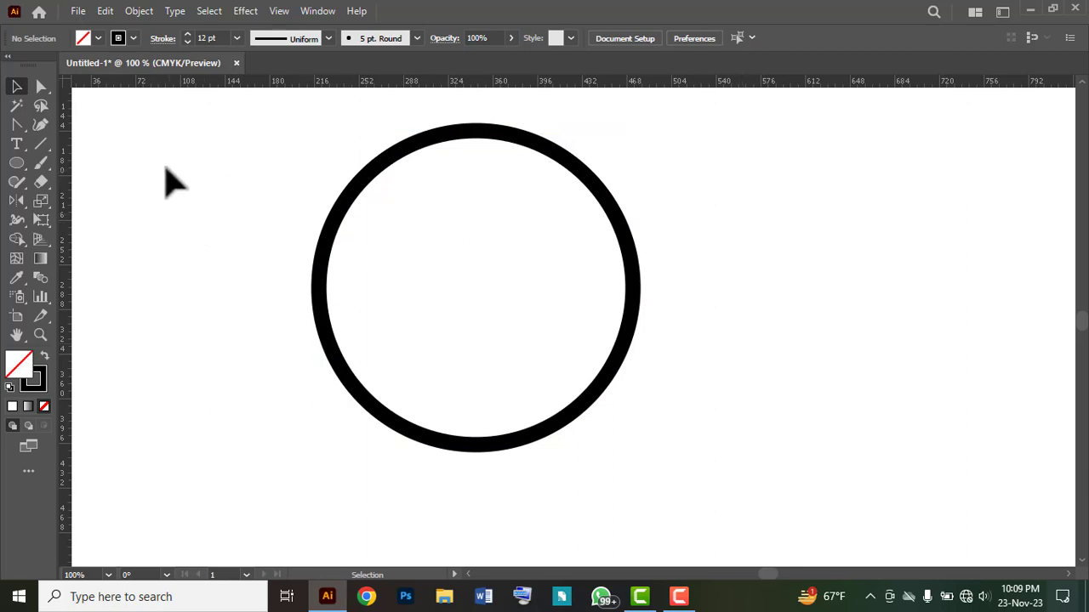
- Draw a vertical line segment about 20 pt long in the empty area to the left of the circle
key("ctrl+space")
left_click_drag(148, 150, 301, 243)
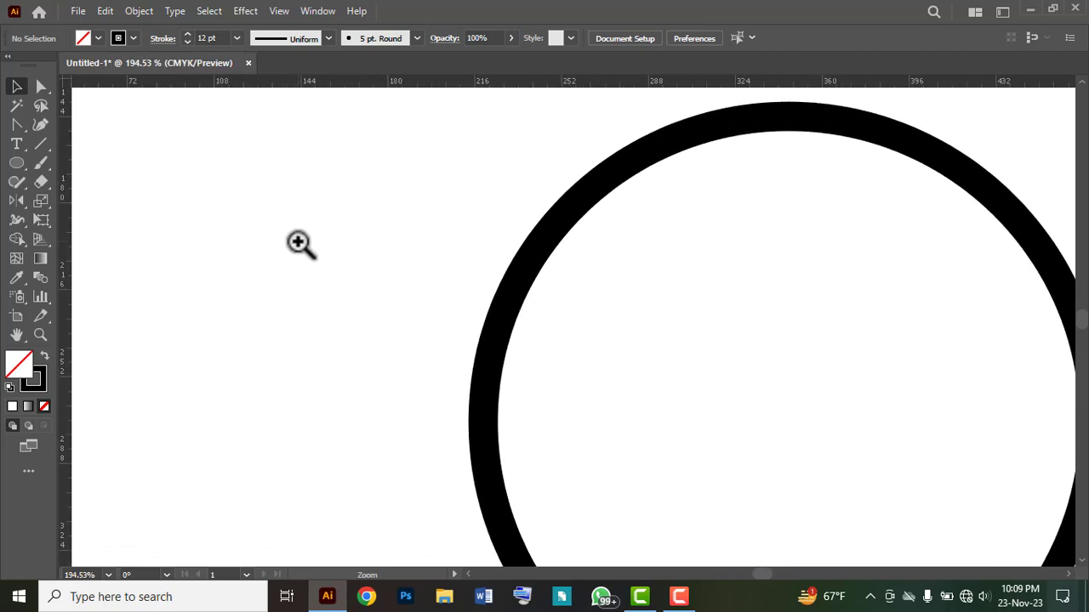
left_click(42, 142)
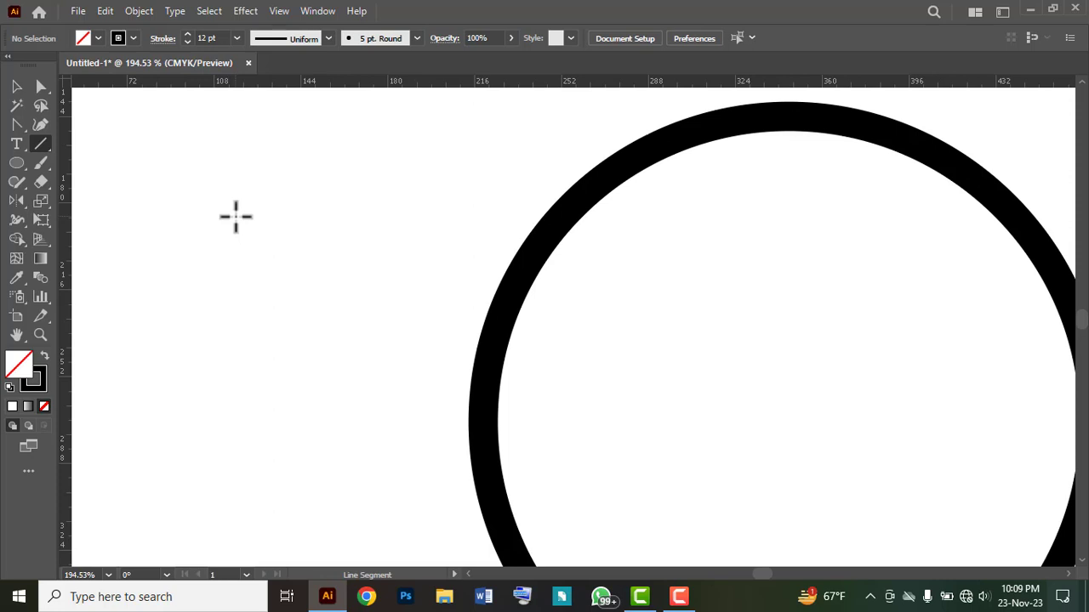
left_click_drag(236, 217, 235, 217)
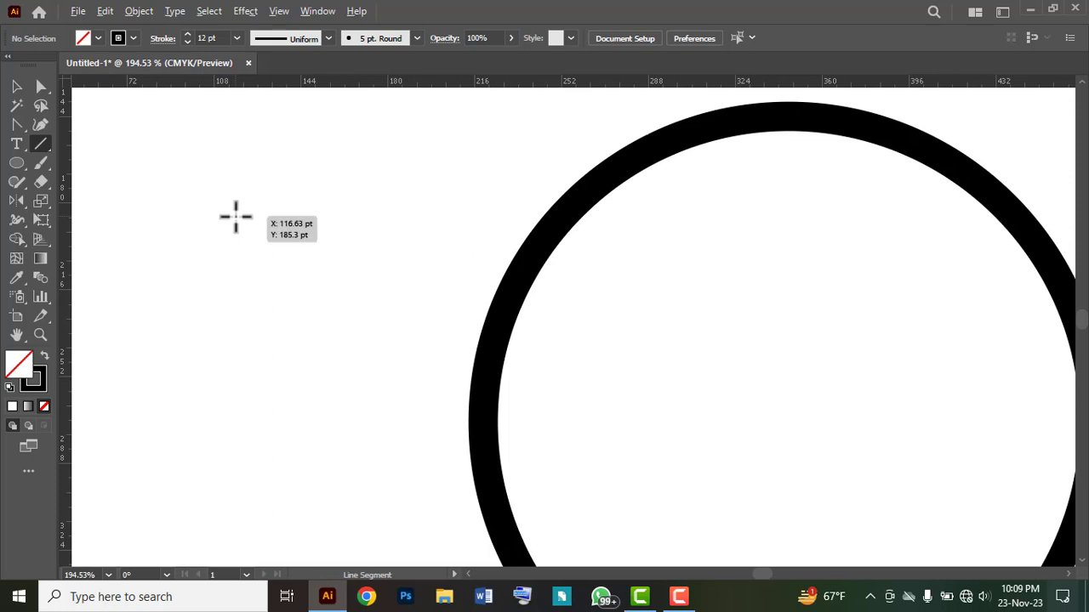
left_click_drag(236, 217, 241, 251)
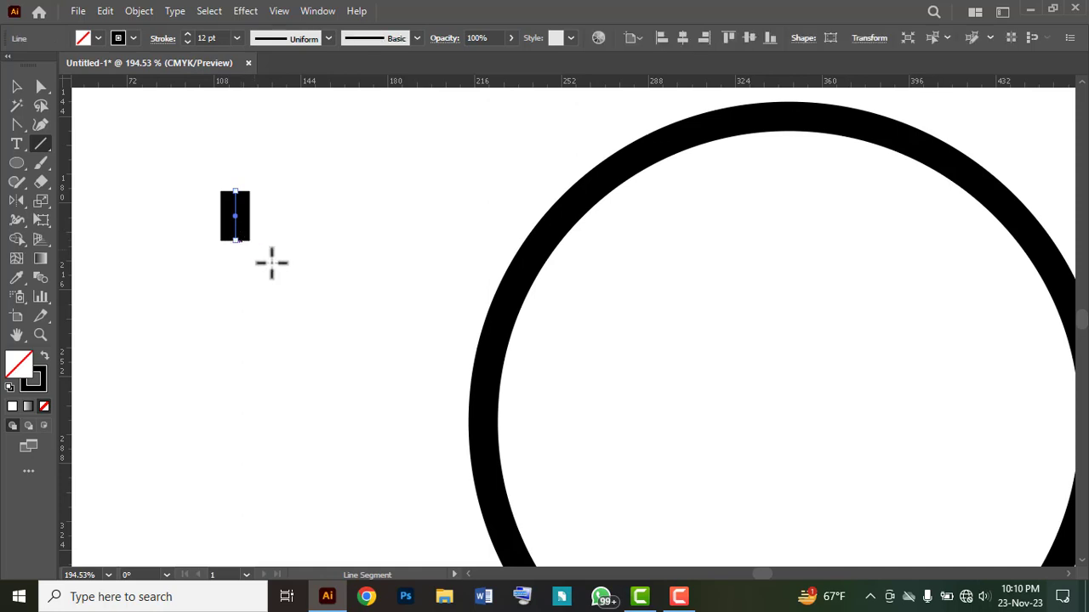
- Set the short line's stroke weight to 5 pt
left_click(188, 42)
left_click(188, 42)
left_click(188, 41)
left_click(188, 42)
left_click(188, 42)
left_click(188, 41)
left_click(188, 41)
left_click(188, 42)
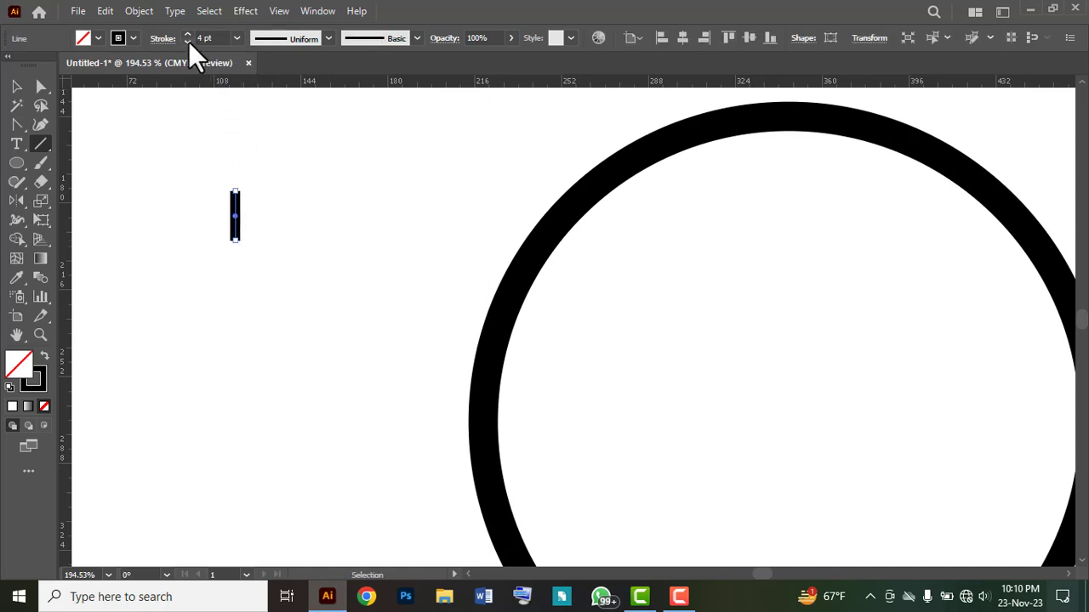
left_click(187, 36)
- Shorten the vertical line slightly from its lower end and apply a round cap to its stroke
left_click_drag(237, 237, 236, 231)
left_click(164, 39)
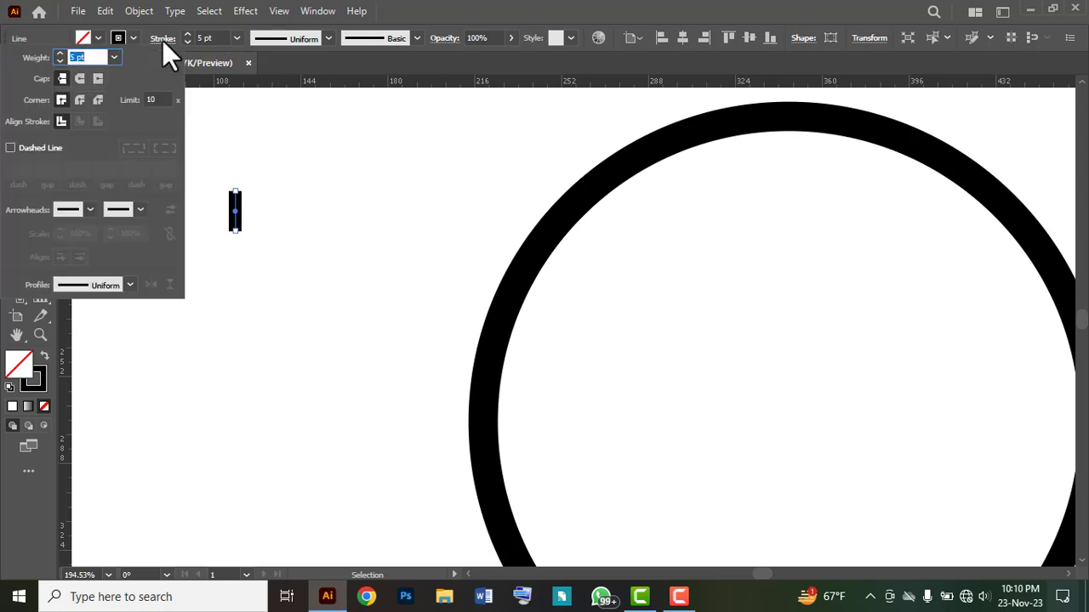
left_click(80, 79)
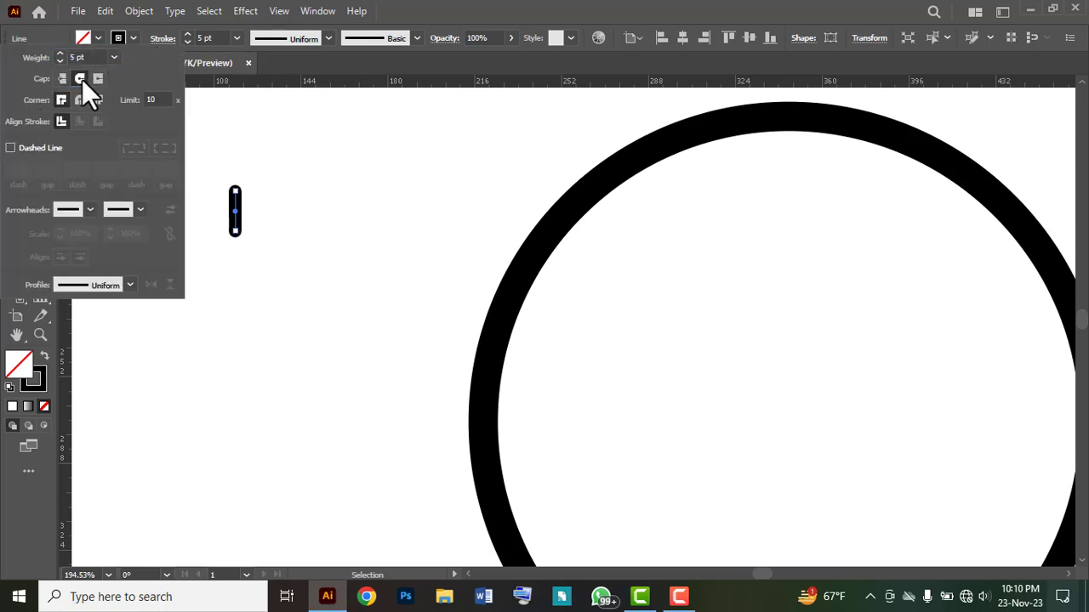
left_click(289, 62)
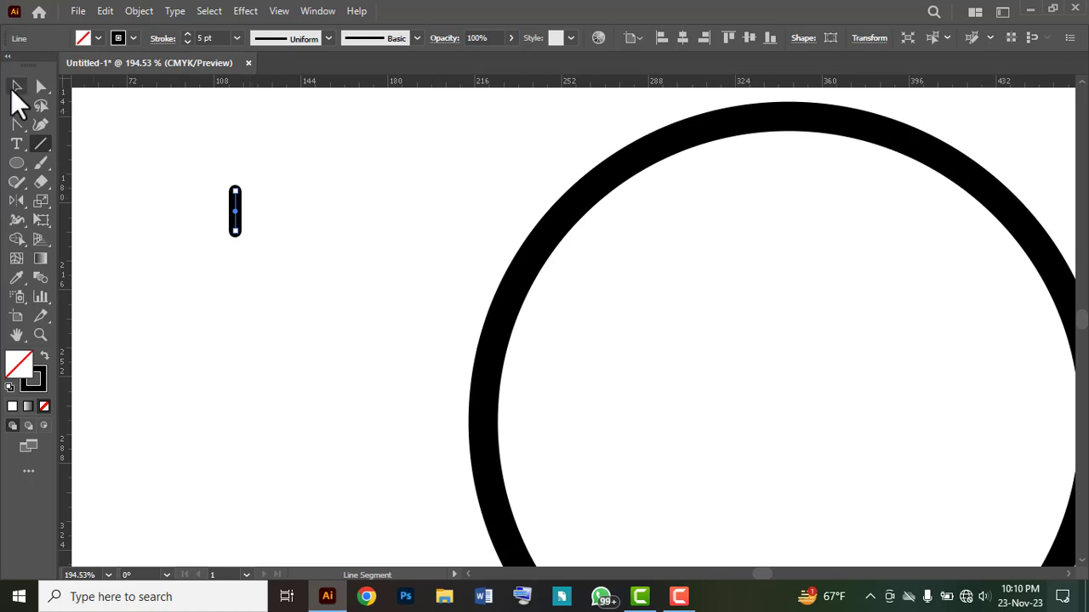
- Move the short line inside the circle just below its top edge and set its stroke to 3 pt
left_click(16, 86)
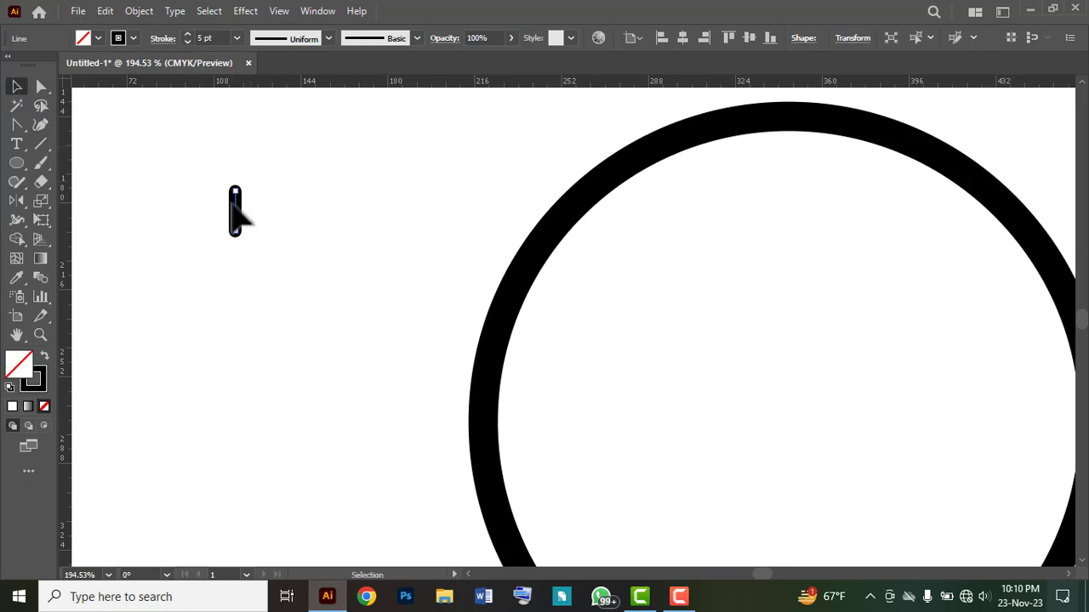
mouse_move(240, 215)
left_mouse_down()
mouse_move(315, 225)
mouse_move(595, 223)
mouse_move(752, 194)
mouse_move(777, 171)
mouse_move(775, 184)
left_mouse_up()
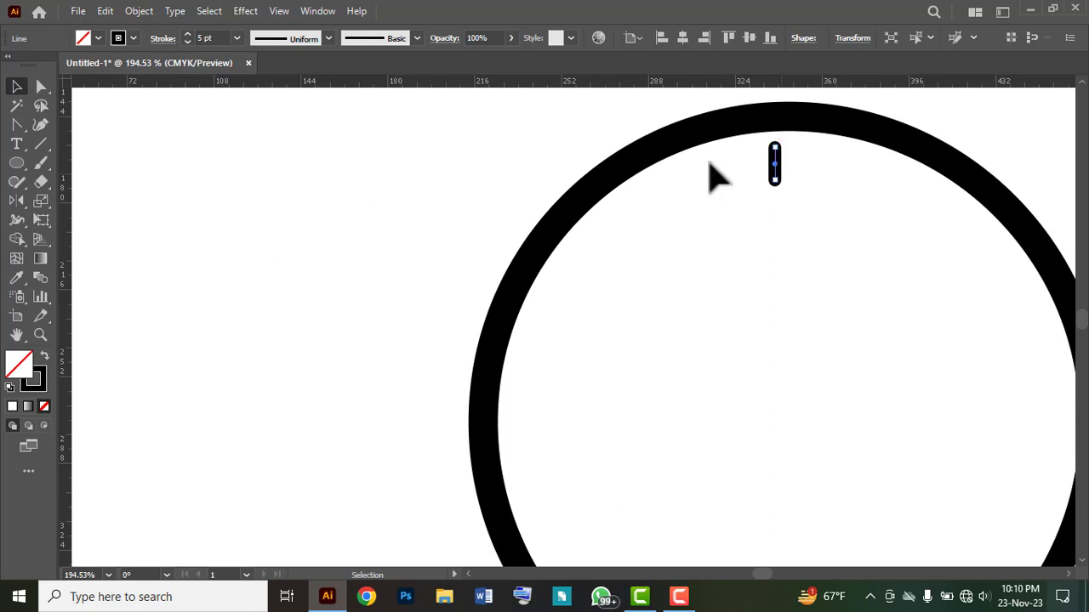
left_click(188, 43)
left_click(188, 42)
- Align the short line and the circle to each other's horizontal center
key("ctrl+minus")
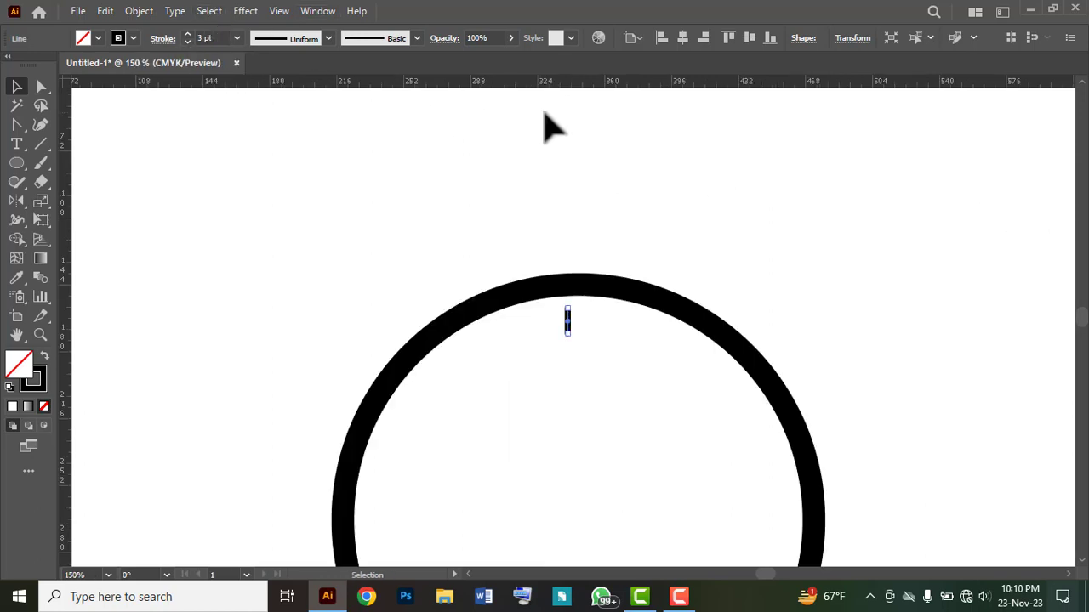
left_click_drag(615, 394, 499, 261)
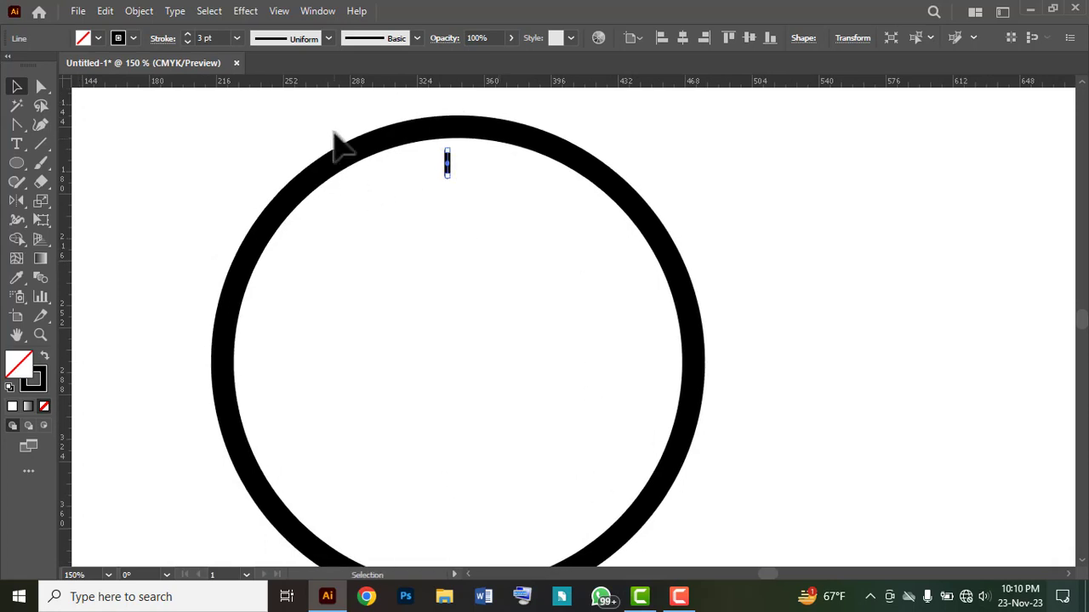
left_click_drag(328, 111, 655, 221)
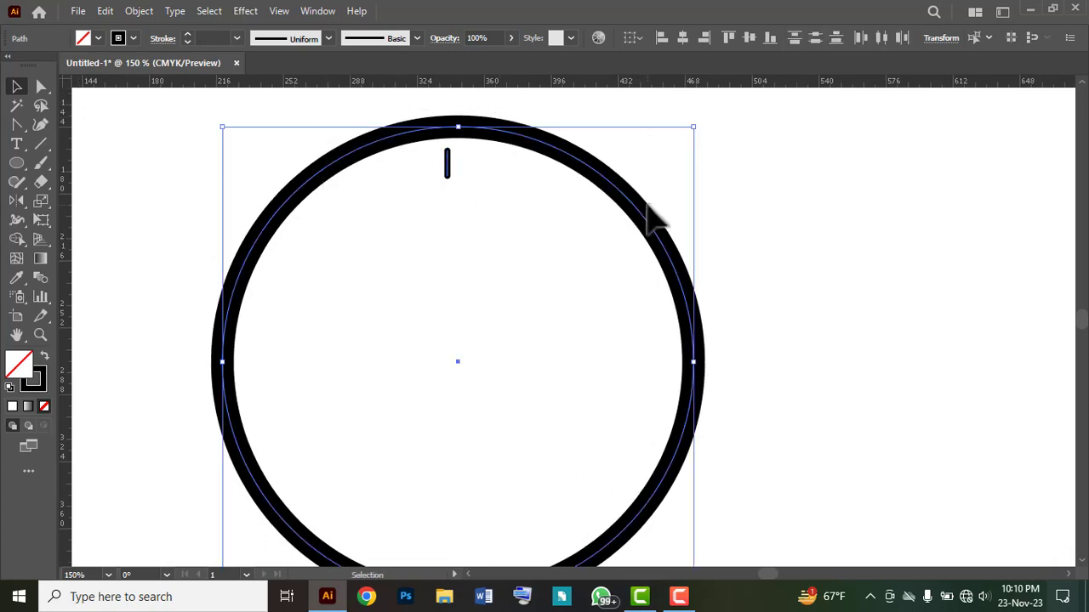
left_click(314, 8)
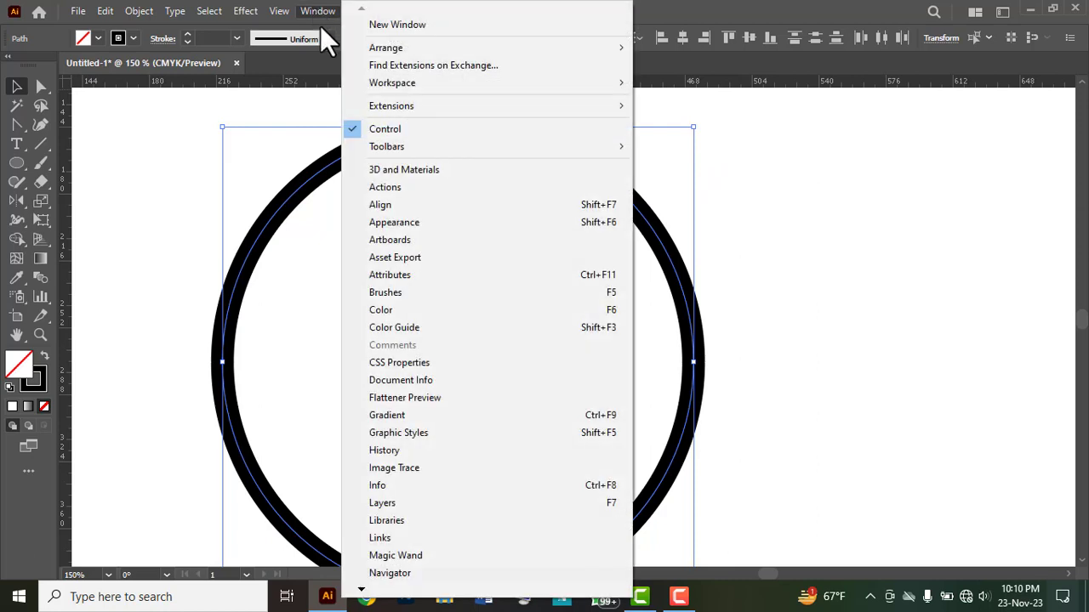
left_click(368, 205)
left_click_drag(943, 120, 851, 125)
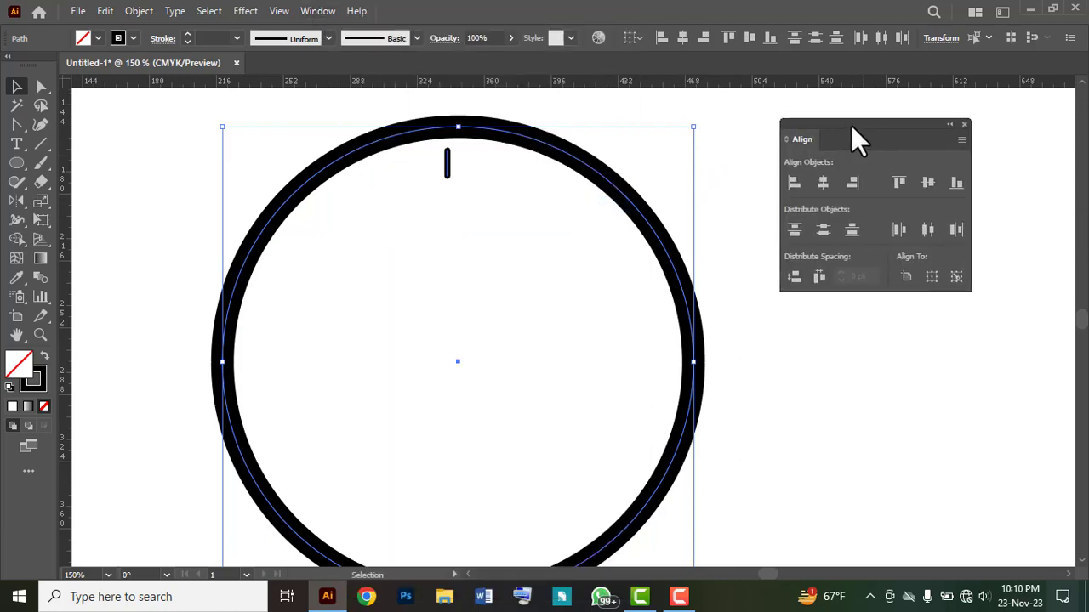
left_click(819, 180)
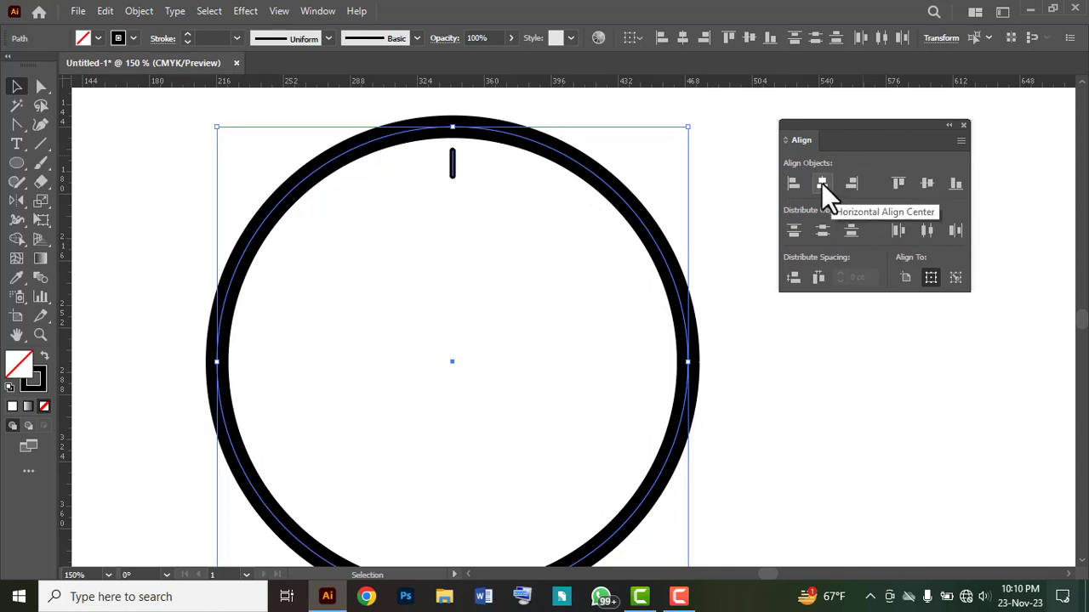
left_click_drag(852, 124, 942, 125)
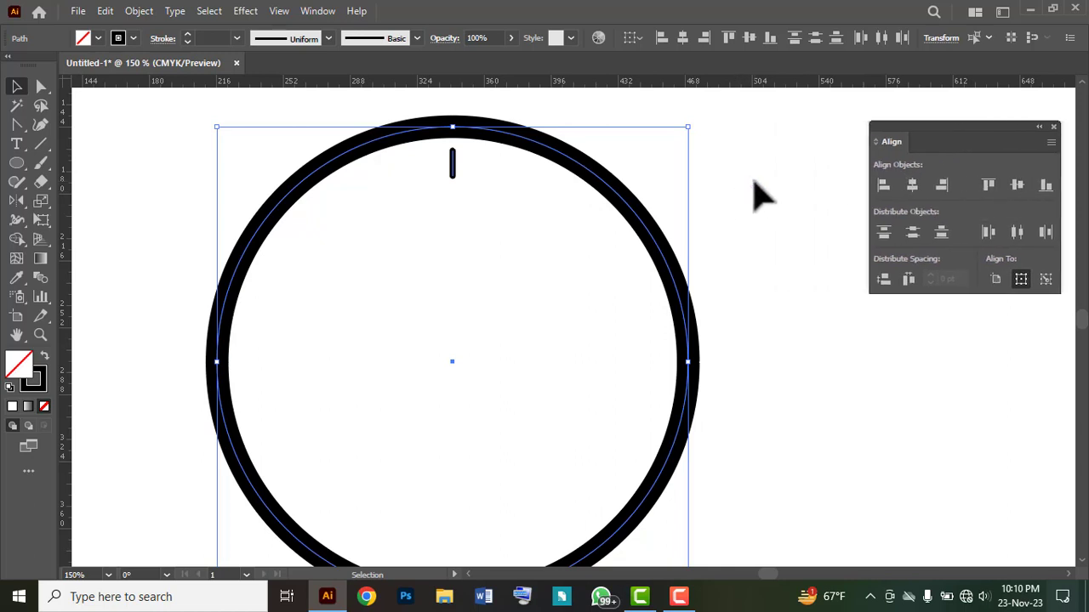
left_click(752, 193)
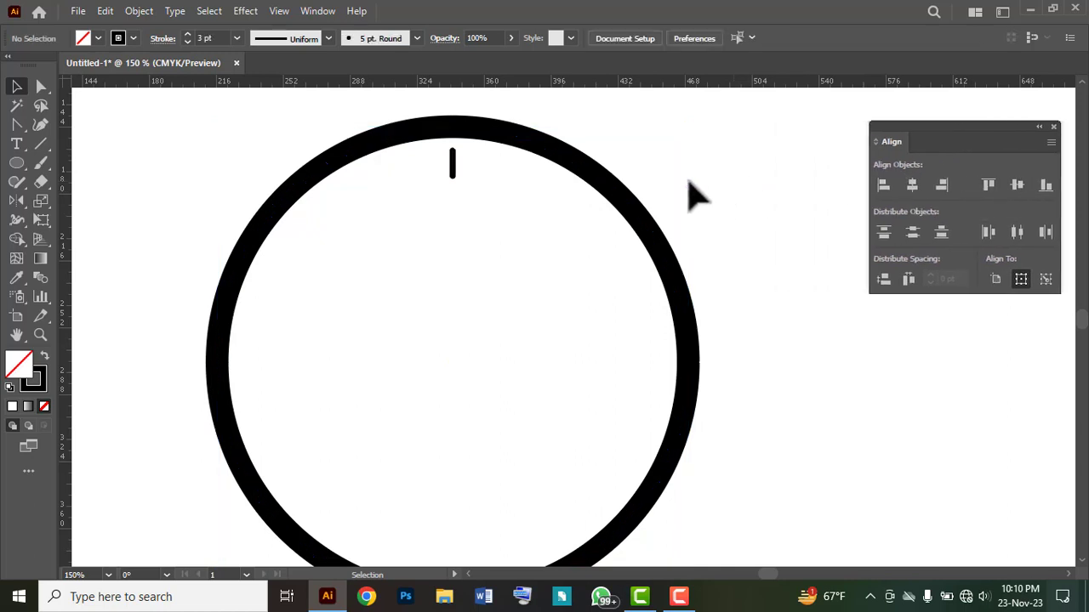
- Create a copy of the tick line rotated by 360/12 degrees around the circle's center, using Outline view to locate the center
left_click(451, 164)
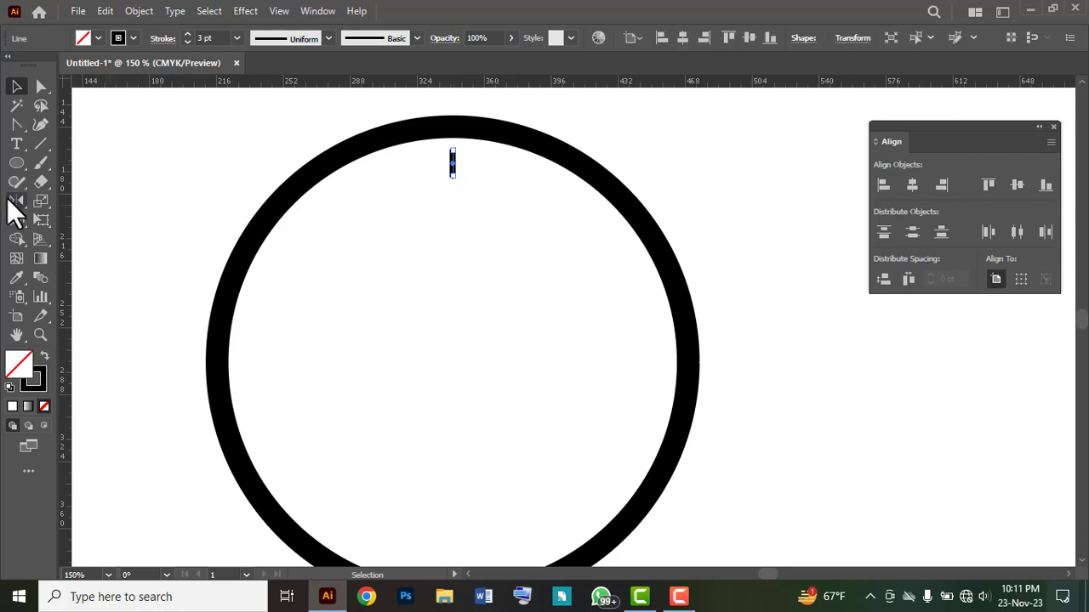
left_click_drag(8, 198, 59, 201)
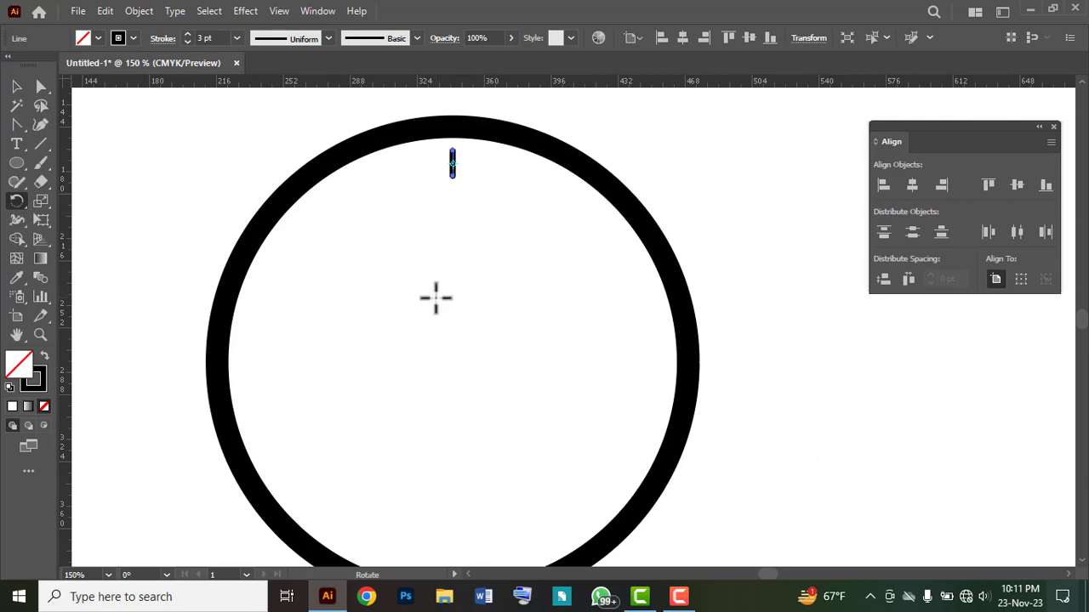
key("ctrl")
key("ctrl+y")
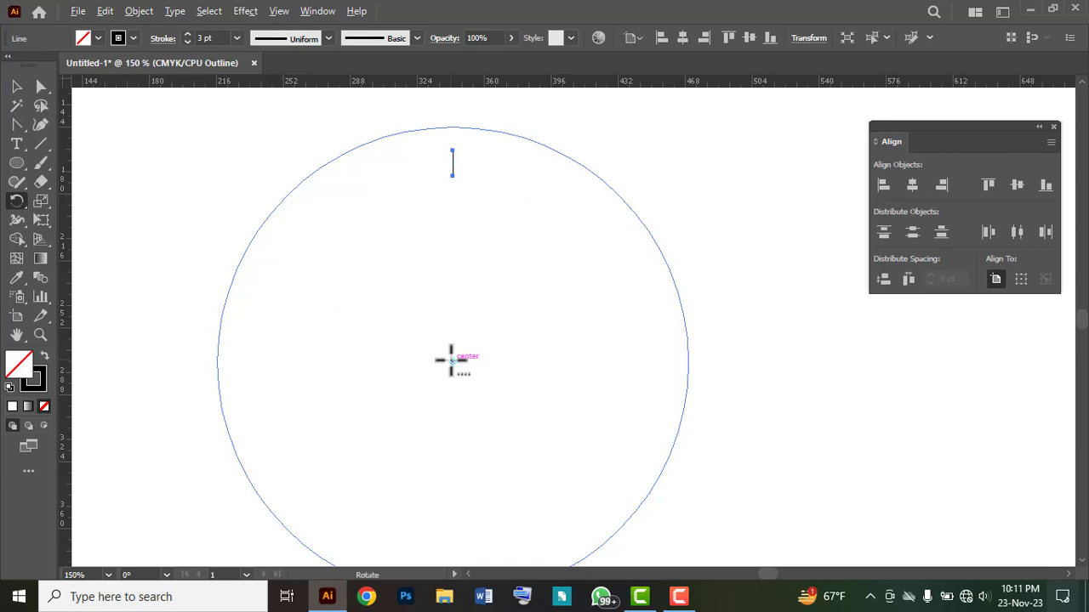
left_click(452, 360, "alt")
left_click_drag(640, 229, 610, 217)
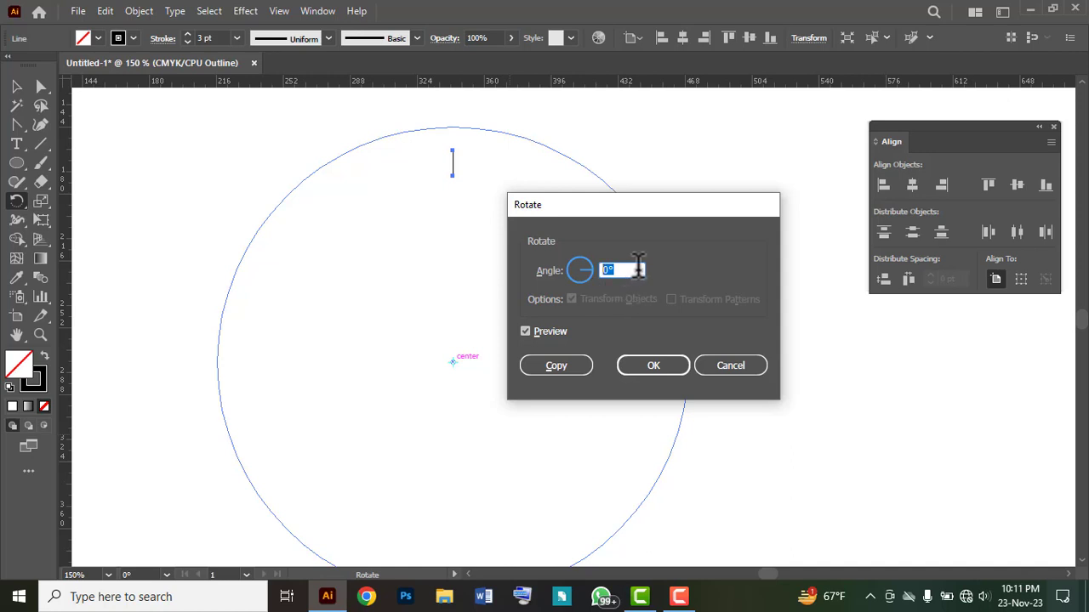
type("360/12")
left_click(532, 365)
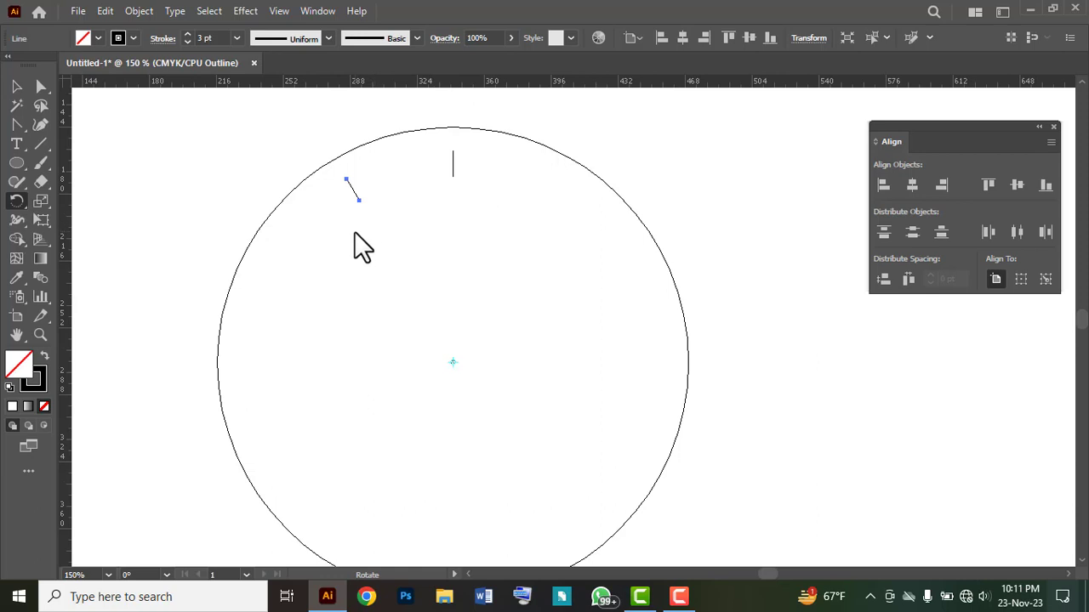
key("ctrl")
key("ctrl+y")
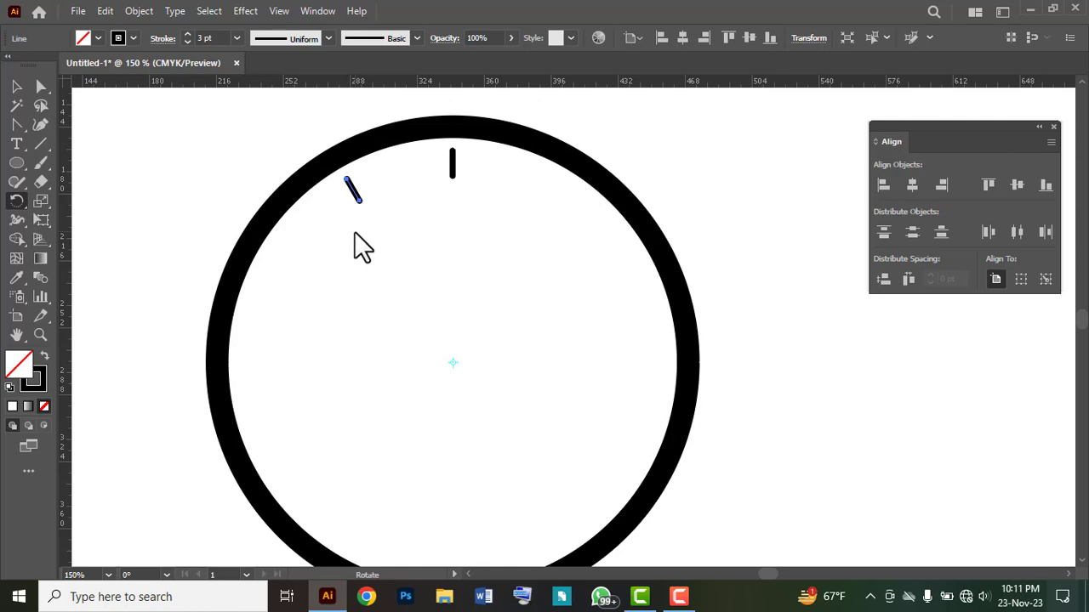
- Repeat the rotated copy once with Transform Again to add a third tick mark
key("v")
left_click(129, 8)
mouse_move(192, 24)
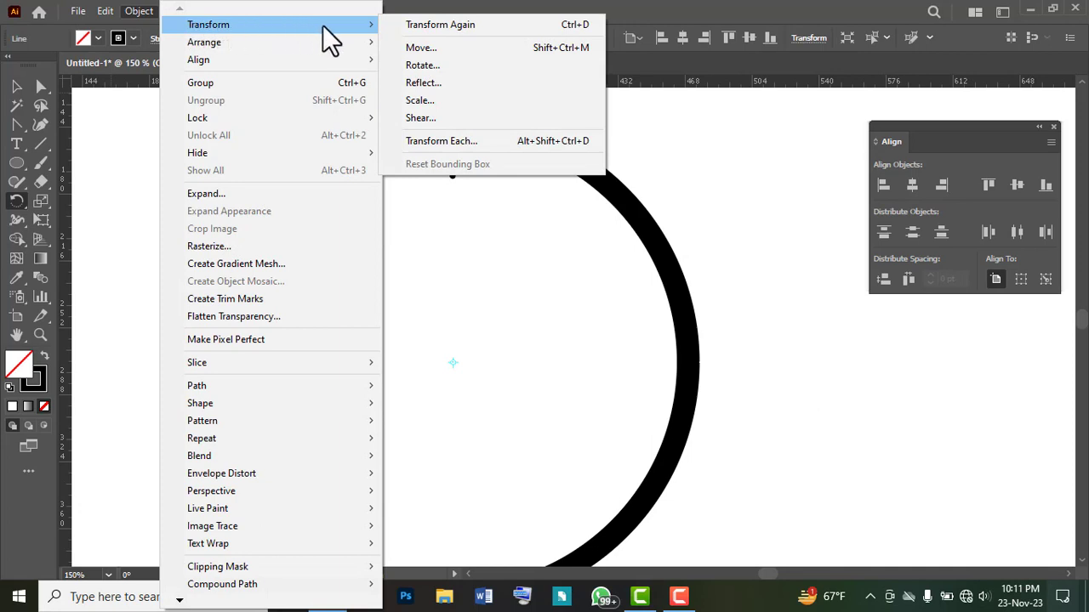
left_click(563, 24)
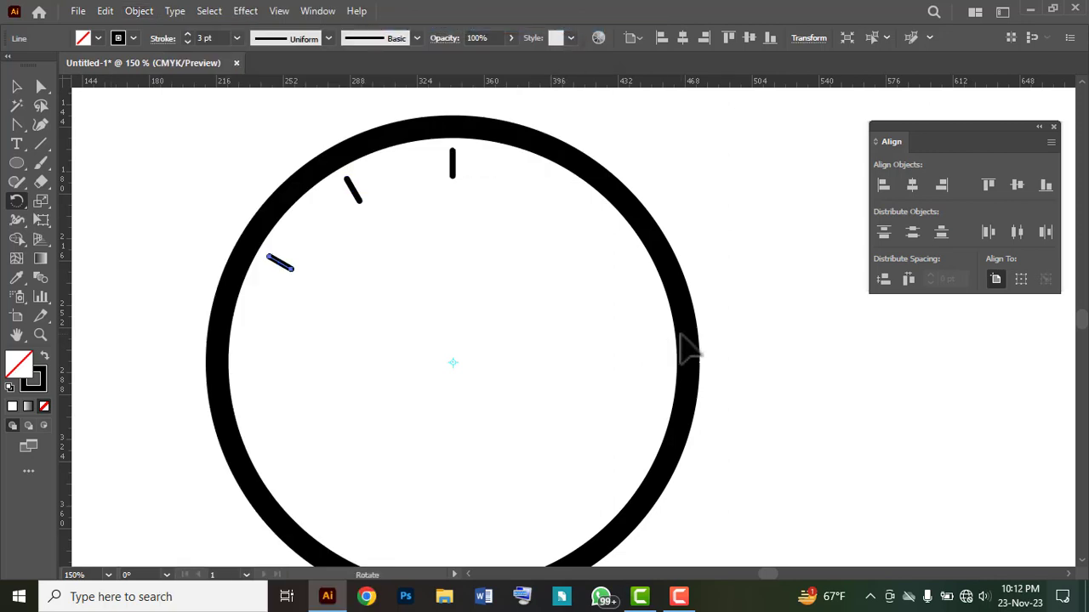
- Repeat the rotated copy with Transform Again nine more times to complete the ring of twelve tick marks
key("v")
key("ctrl+d")
key("ctrl+d")
key("ctrl+d")
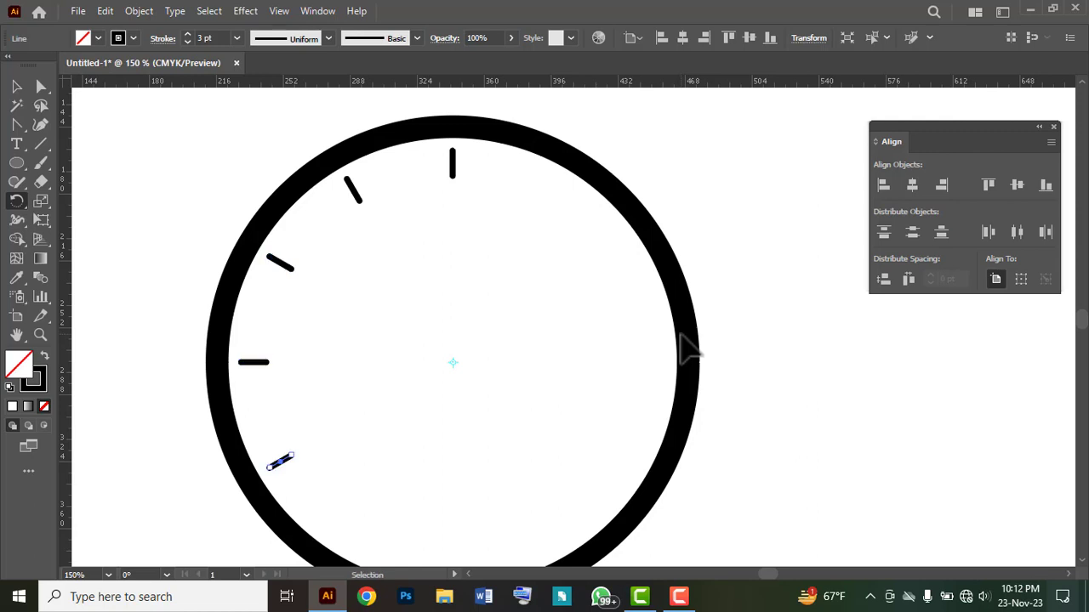
key("ctrl+d")
key("ctrl+d")
key("ctrl+d")
key("ctrl+d")
key("ctrl+d")
key("ctrl+d")
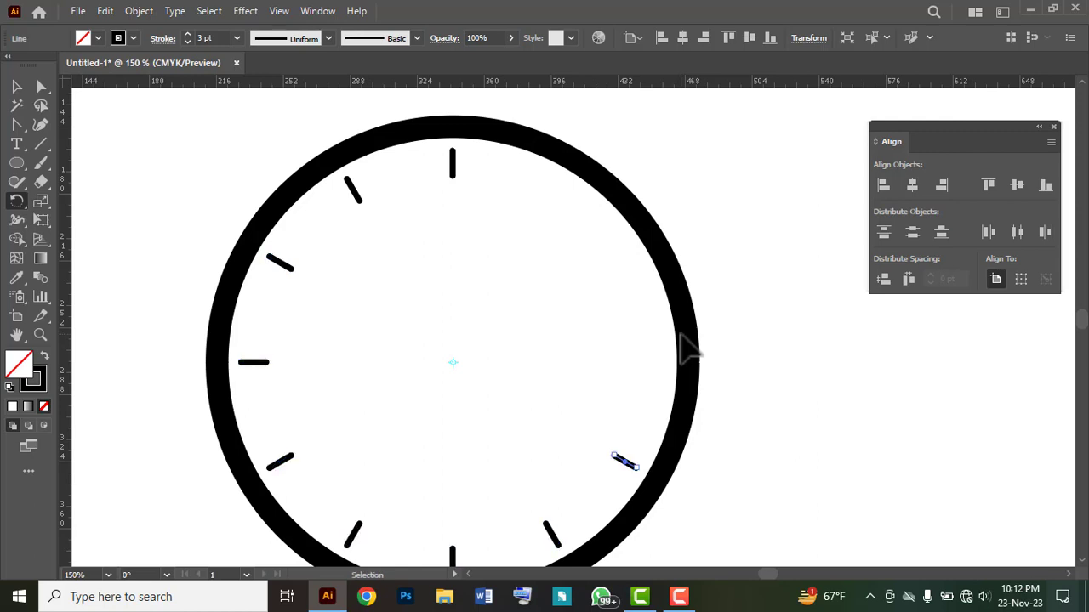
key("r")
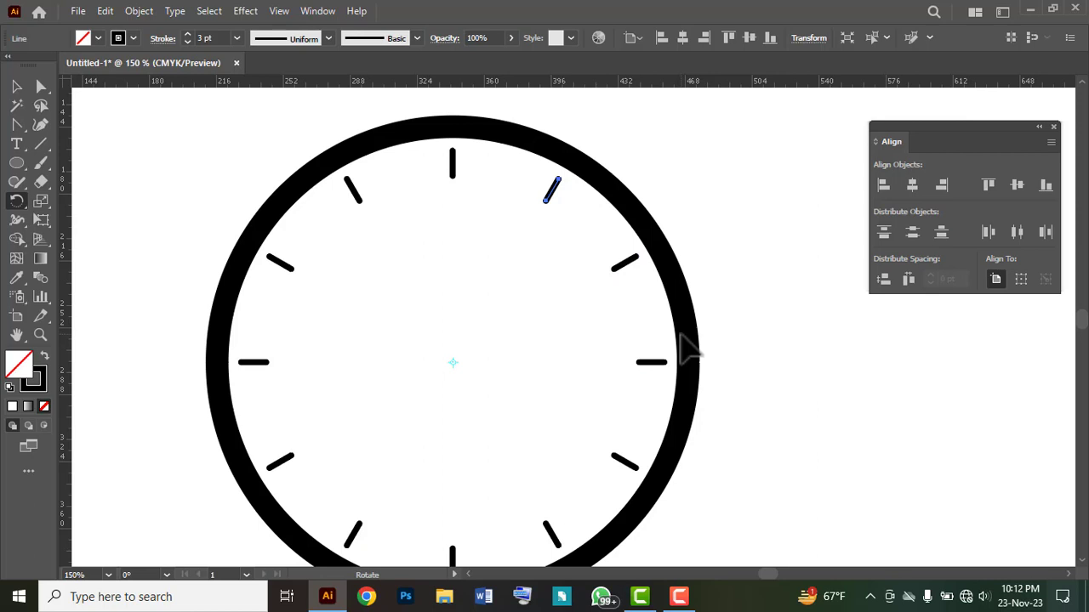
- Draw a vertical line from just below the clock's center up to slightly below the 12 o'clock mark
key("ctrl+minus")
key("space")
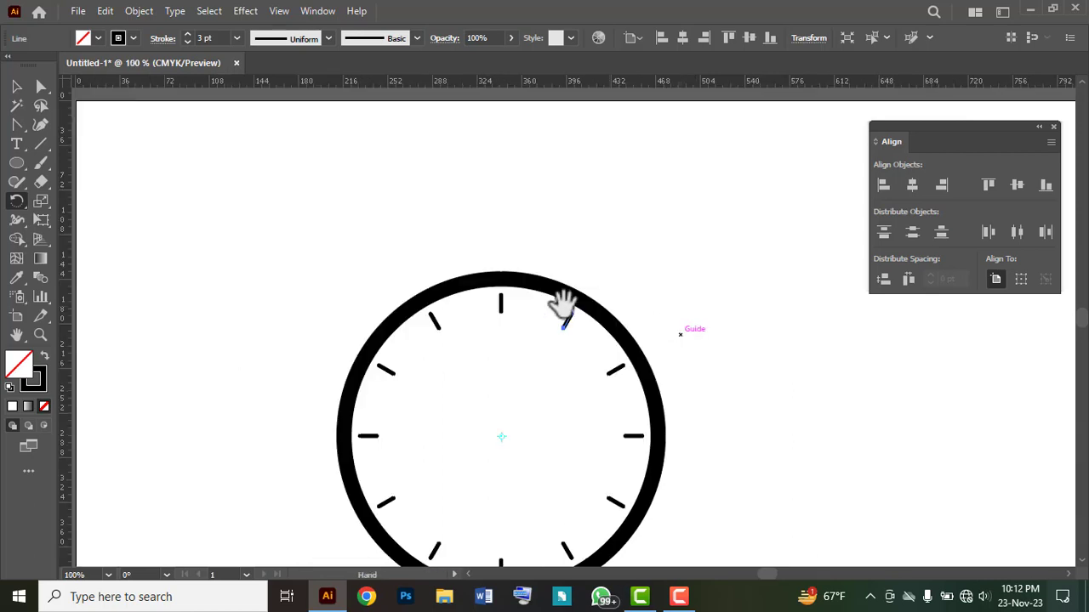
left_click_drag(571, 413, 487, 258)
key("ctrl+space")
left_click_drag(388, 242, 445, 292)
key("space")
left_click_drag(464, 247, 464, 264)
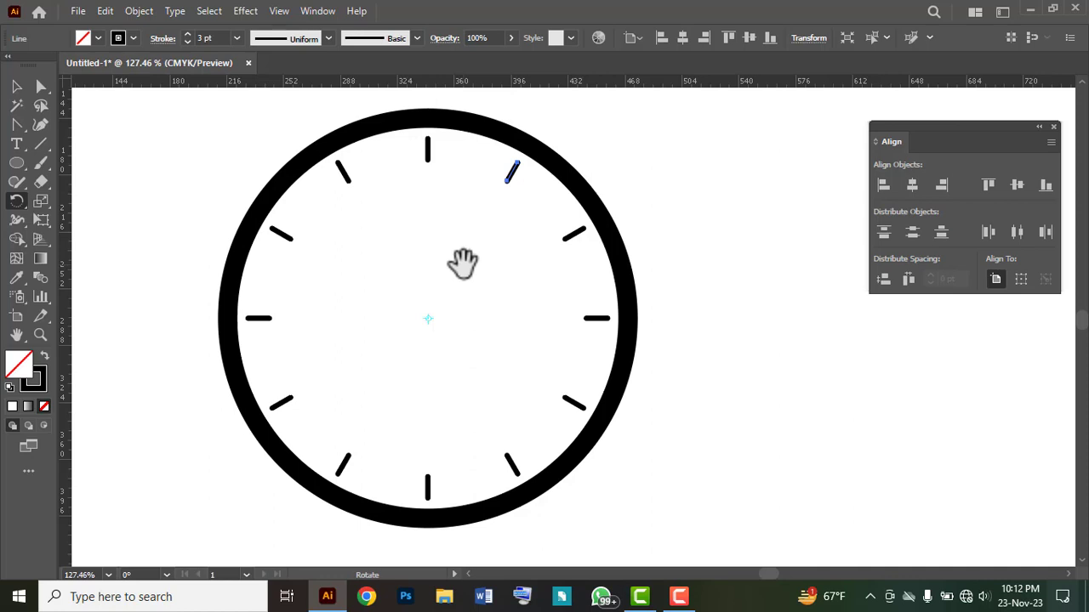
left_click(40, 144)
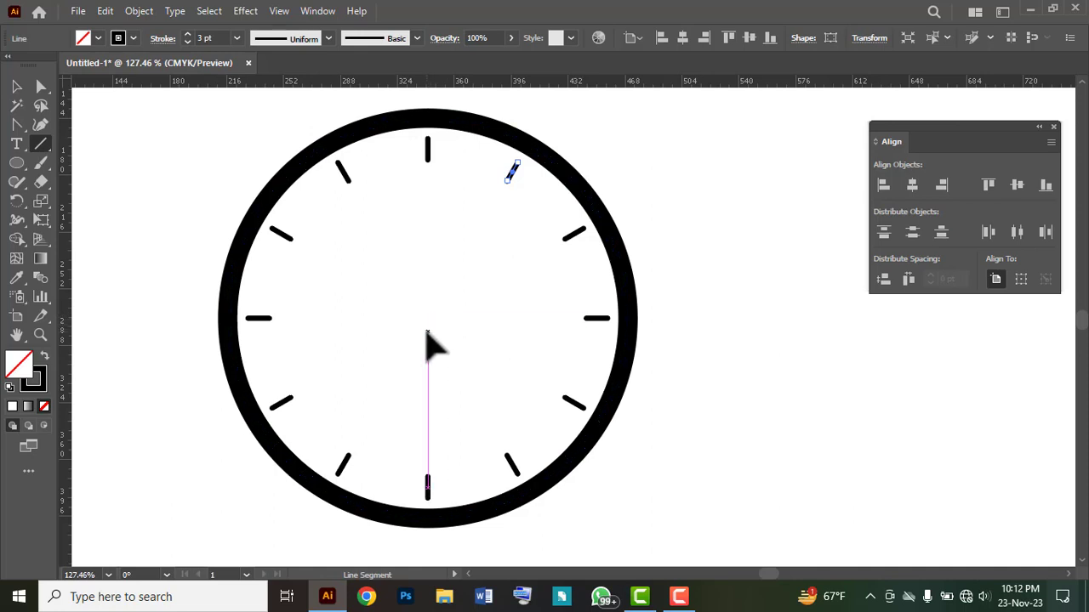
left_click_drag(427, 332, 428, 189)
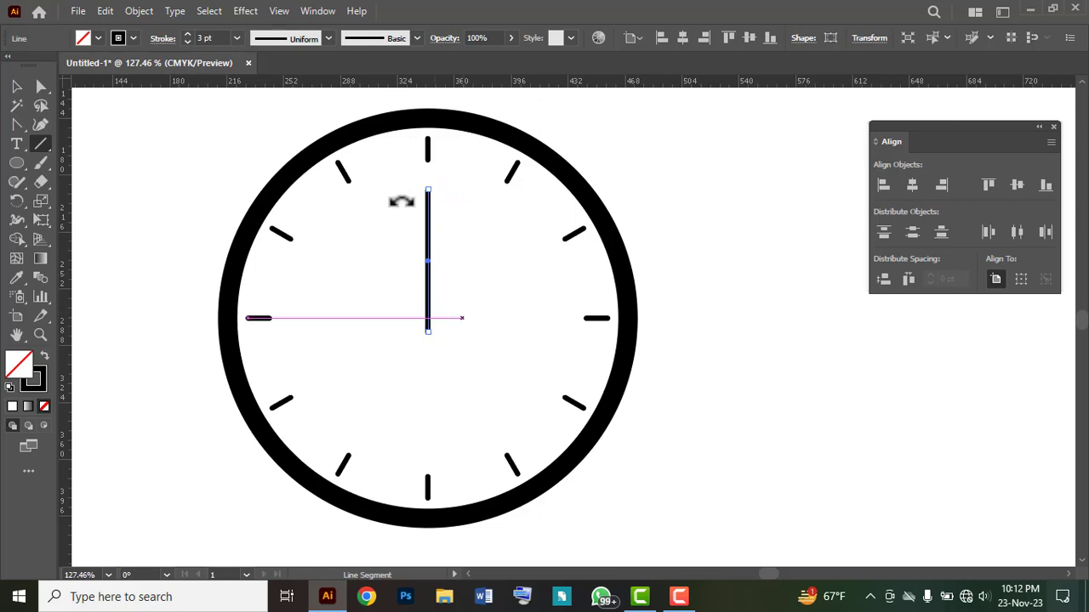
- Set the vertical hand's stroke to 11 pt and give it a butt cap
left_click(188, 34)
left_click(188, 34)
left_click(188, 34)
left_click(188, 34)
left_click(188, 34)
left_click(188, 34)
left_click(188, 34)
left_click(188, 34)
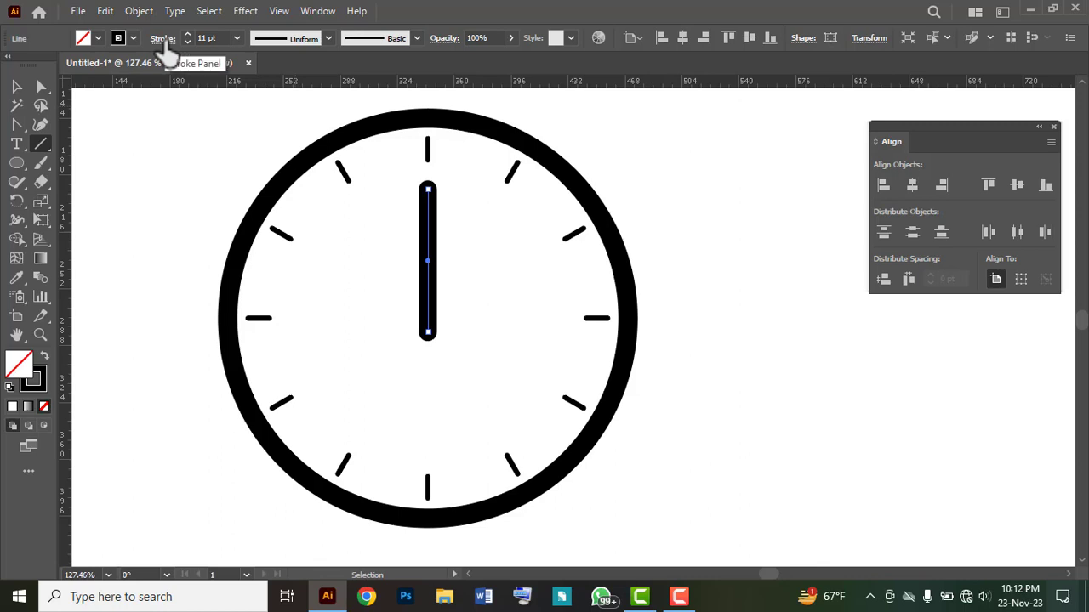
left_click(164, 39)
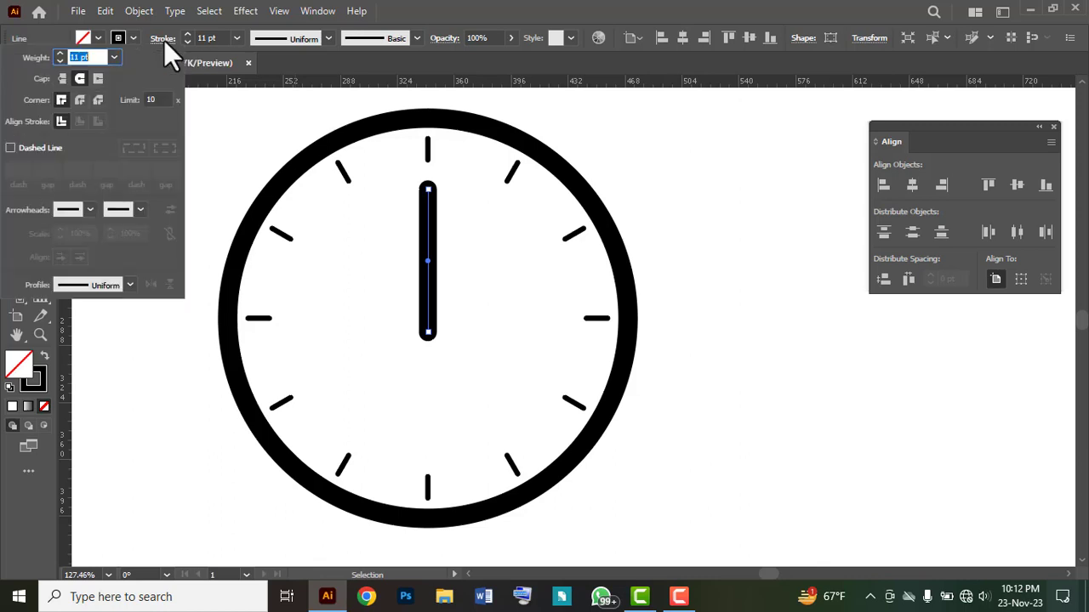
left_click(62, 79)
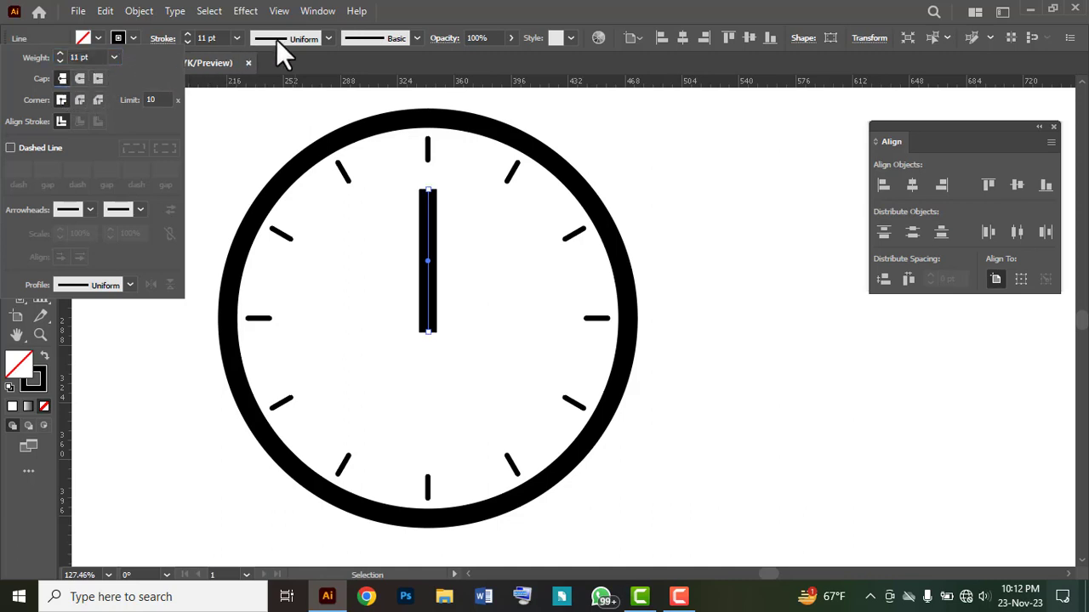
- Apply the tapered Width Profile 4 to the vertical hand and deselect it
left_click(327, 36)
left_click(328, 37)
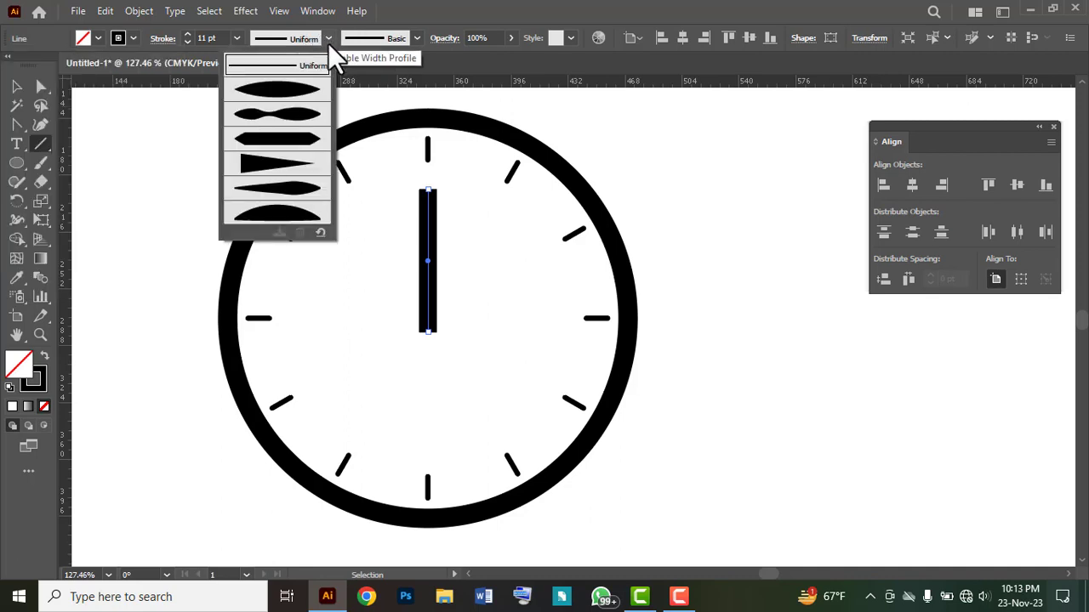
left_click(290, 170)
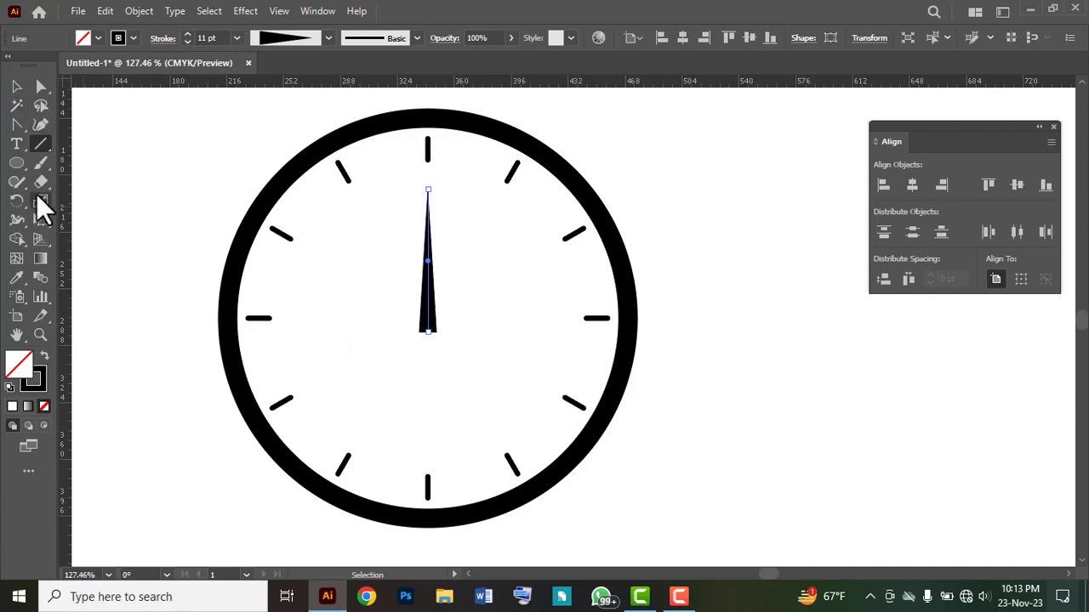
left_click(18, 87)
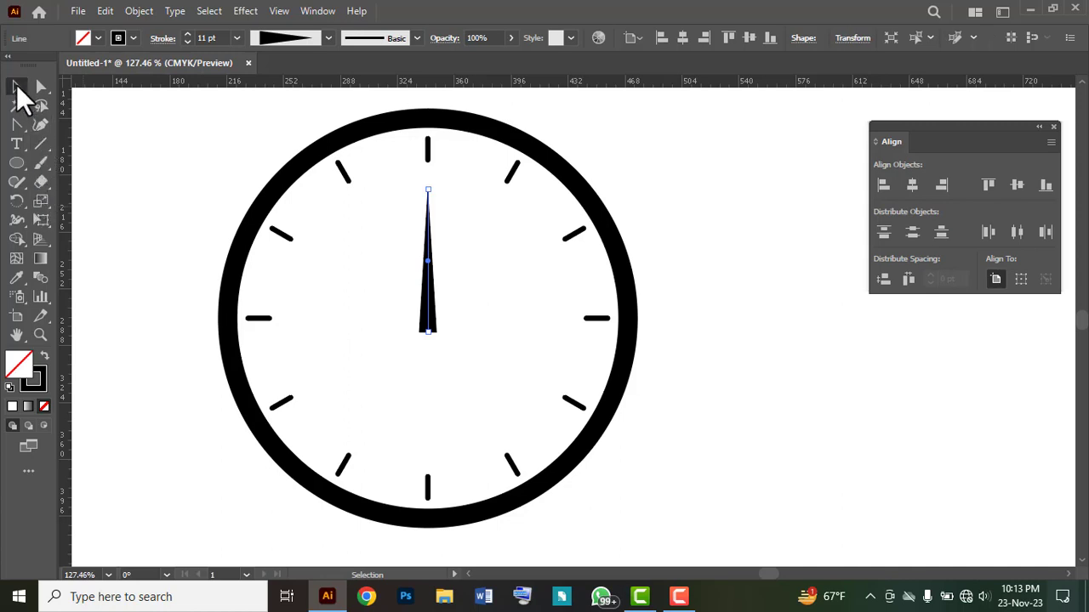
left_click(178, 179)
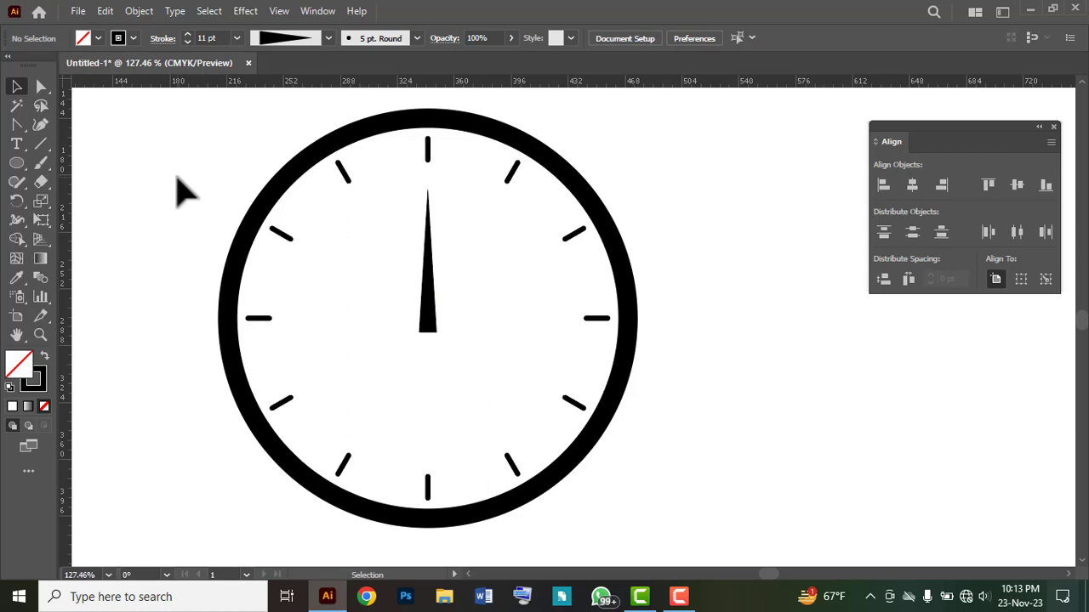
- In Outline view, draw two more hand lines: one through the center toward 5 o'clock, one from the center toward 7 o'clock
left_click(42, 139)
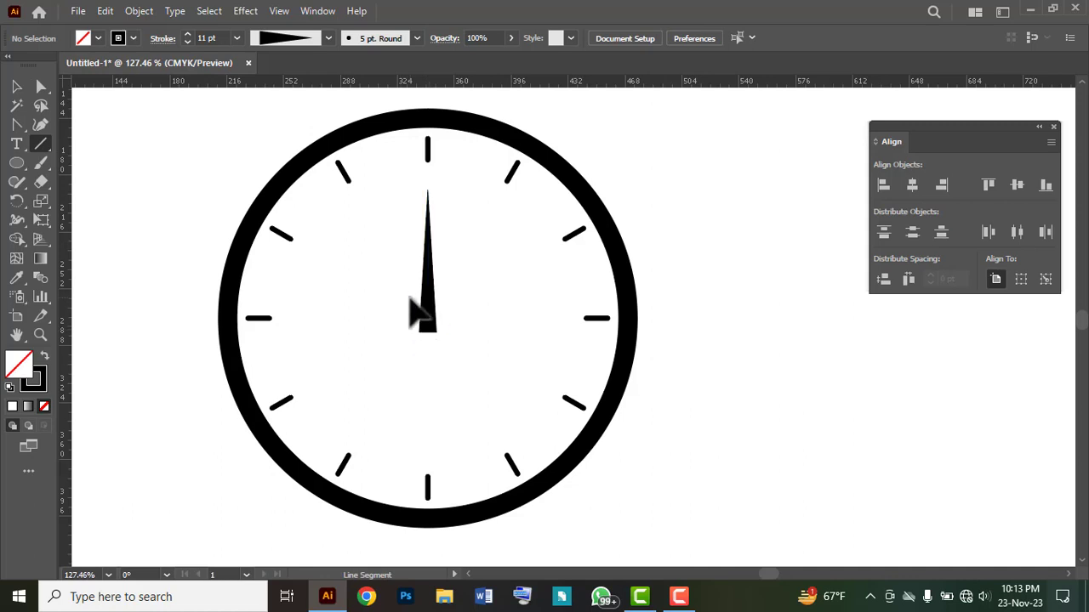
key("ctrl+y")
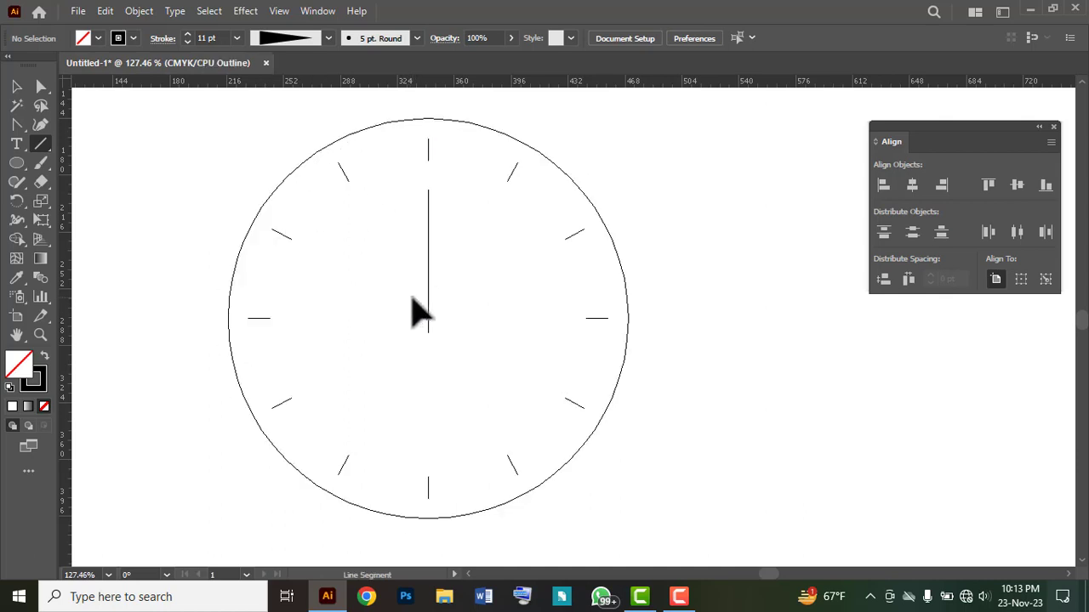
left_click_drag(412, 299, 513, 413)
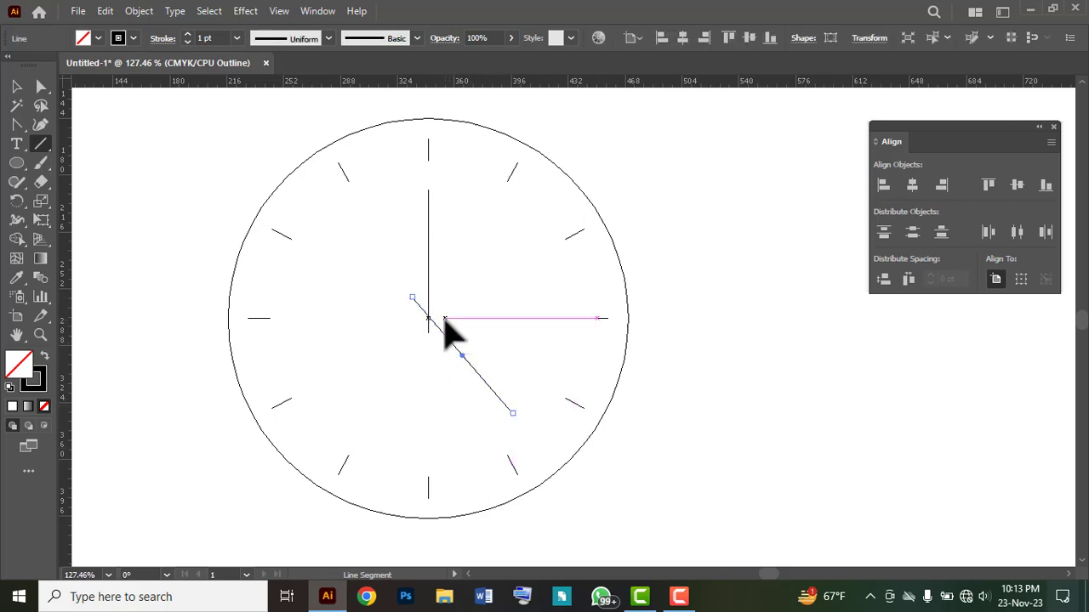
left_click_drag(427, 319, 355, 437)
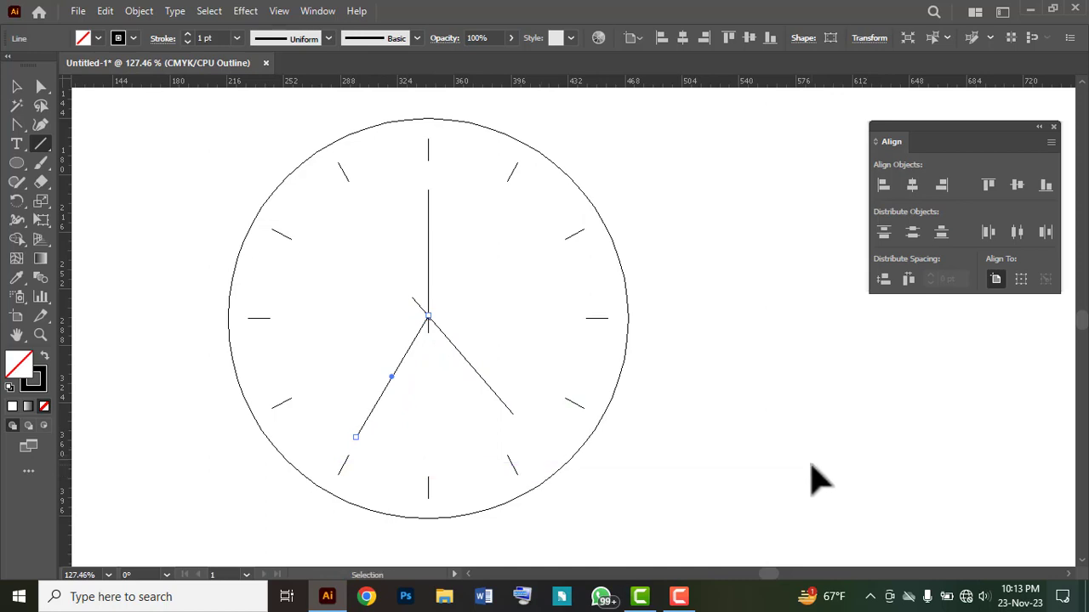
key("ctrl+y")
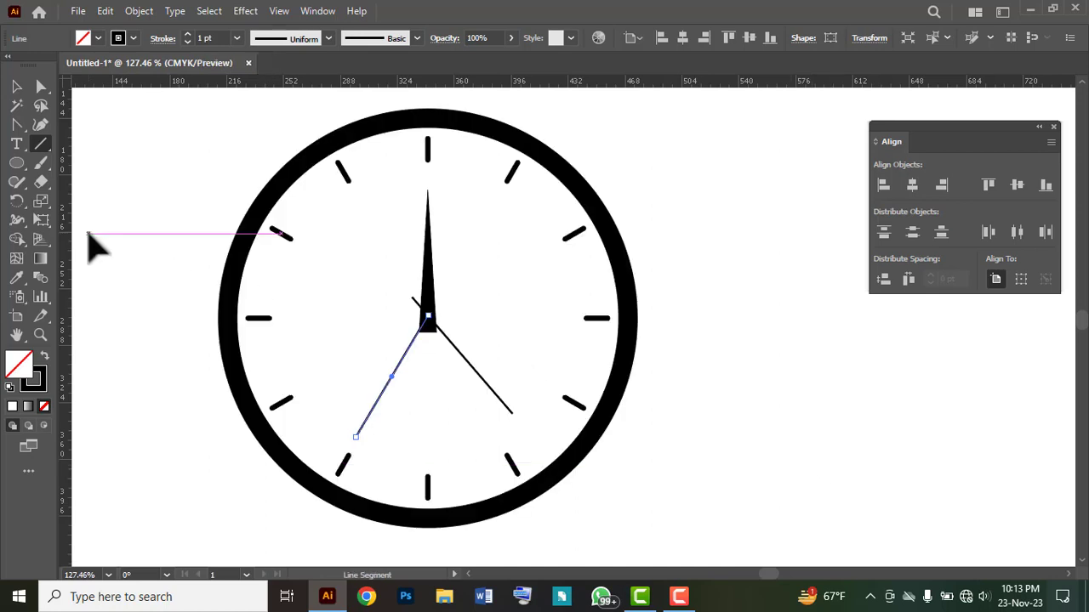
left_click(17, 88)
left_click(524, 321)
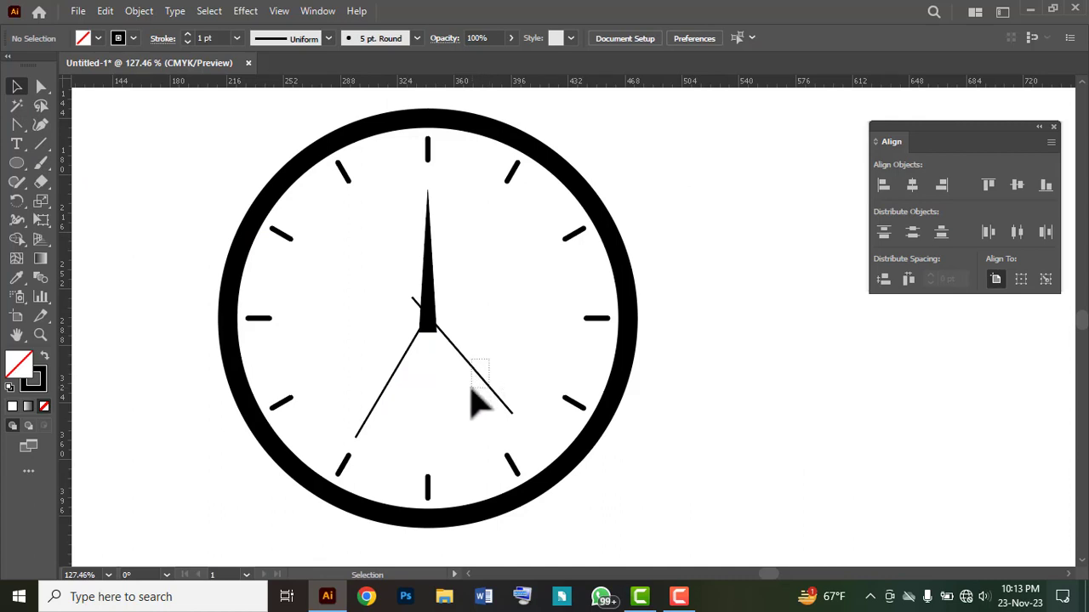
- Set the stroke of the hand running toward 5 o'clock to 8 pt and apply the tapered Width Profile 4
left_click(472, 370)
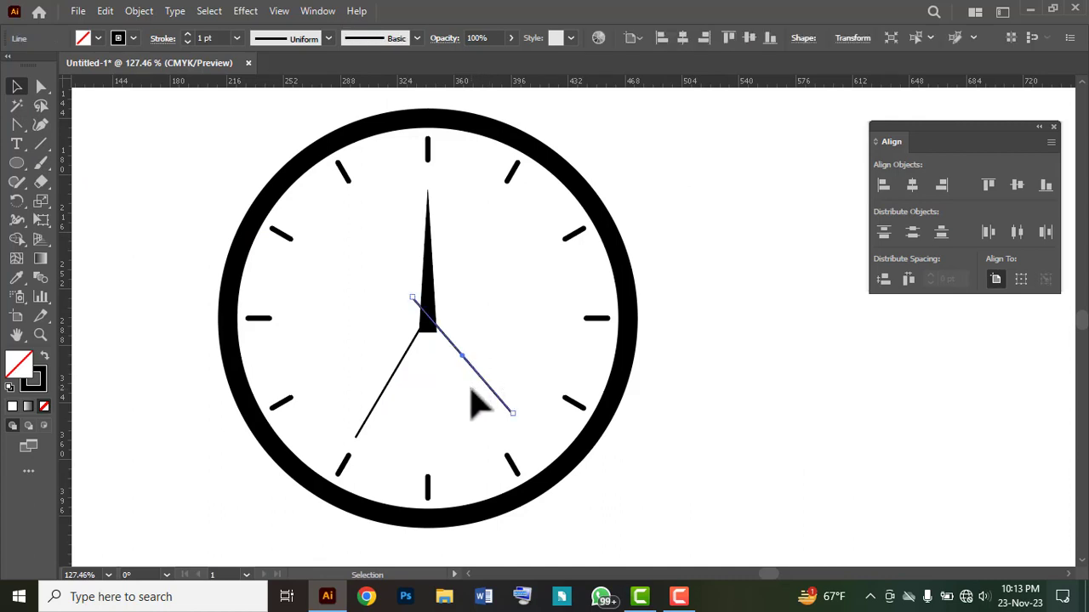
left_click(187, 34)
left_click(187, 34)
left_click(187, 34)
left_click(188, 34)
left_click(187, 34)
left_click(187, 34)
left_click(187, 34)
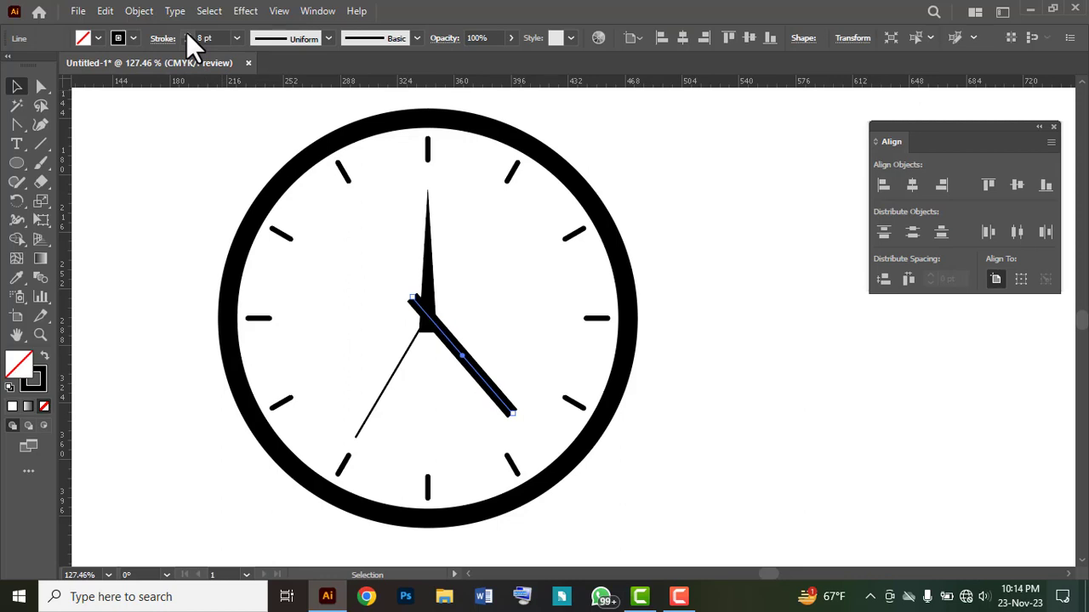
left_click(187, 34)
left_click(187, 41)
left_click(328, 39)
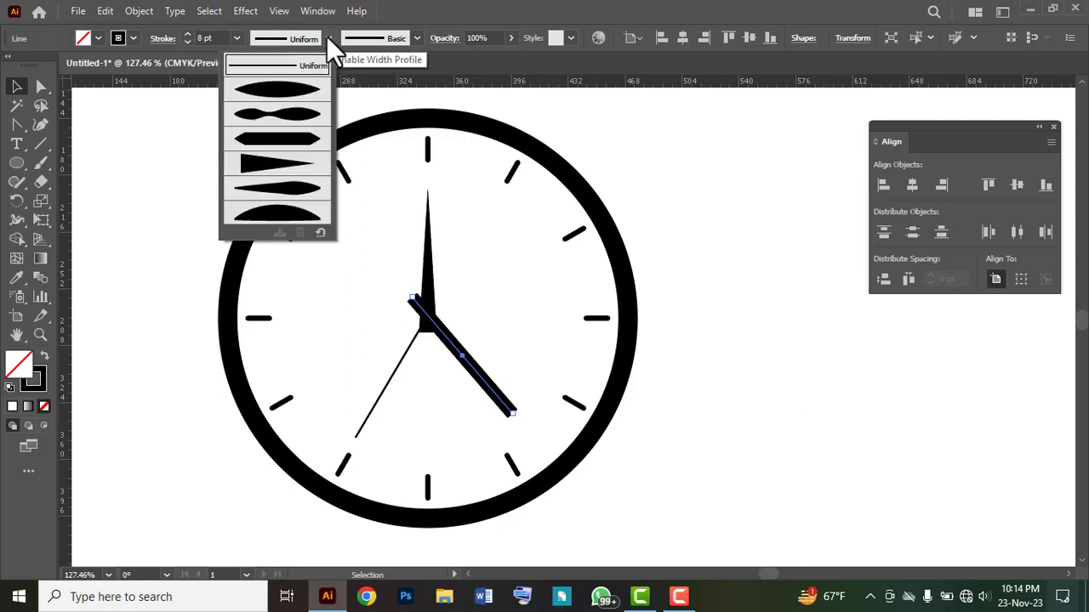
left_click(283, 165)
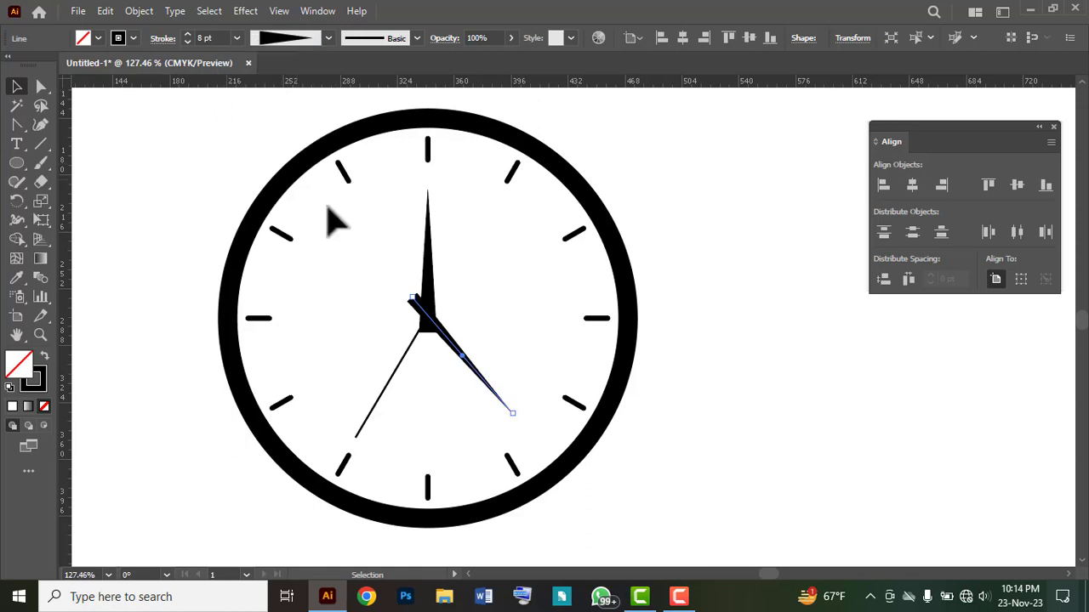
- Shorten the vertical hand slightly by pulling its upper tip down toward the center, and deselect it
left_click(432, 226)
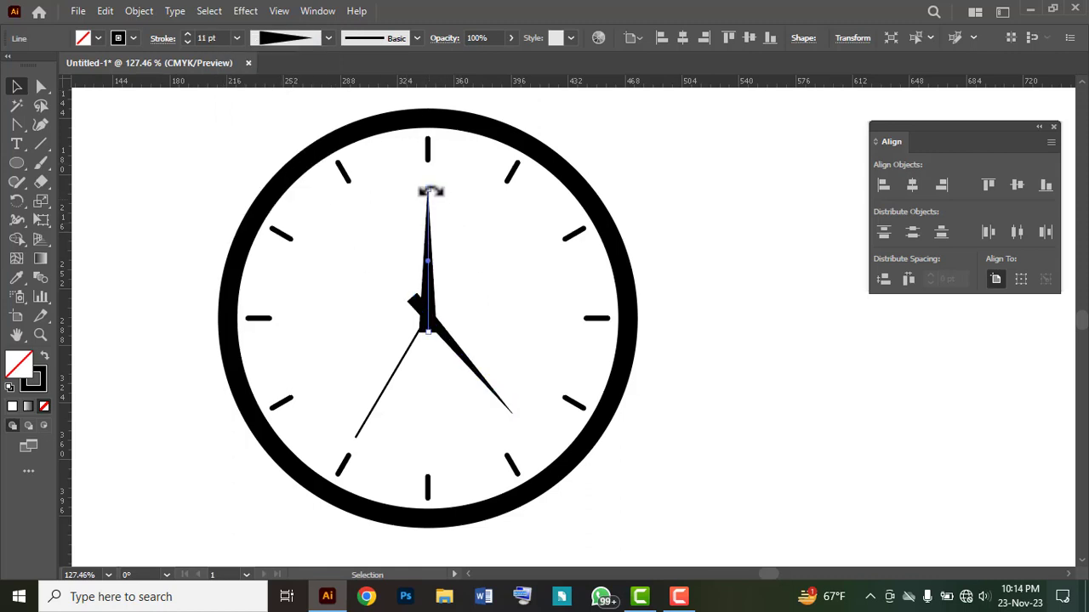
left_click_drag(430, 192, 428, 205)
left_click(447, 383)
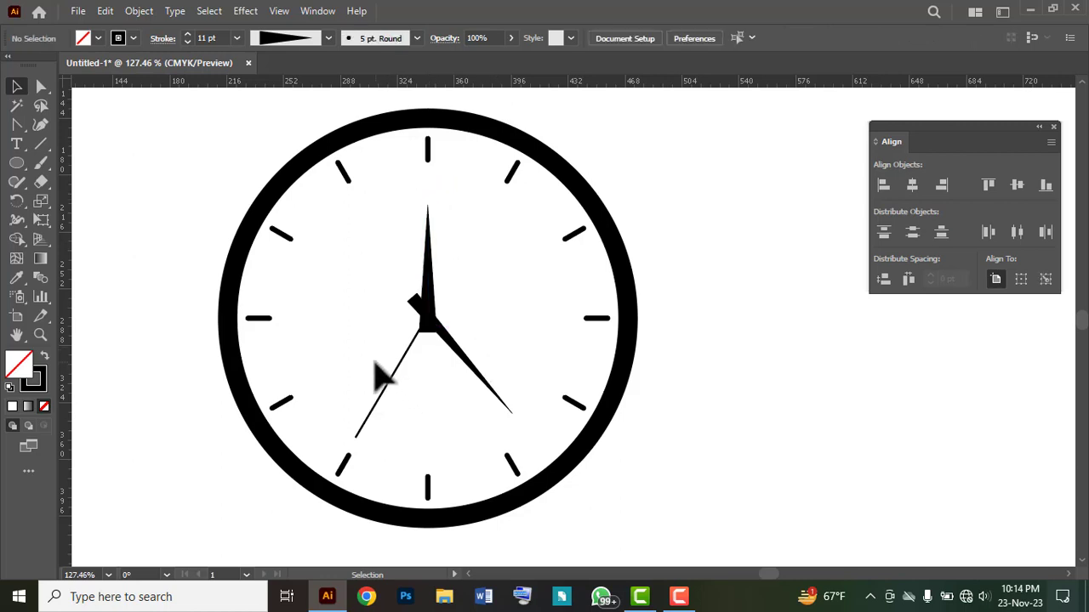
- Set the stroke of the hand pointing to 7 o'clock to 3 pt and apply the tapered Width Profile 4
left_click_drag(373, 361, 403, 408)
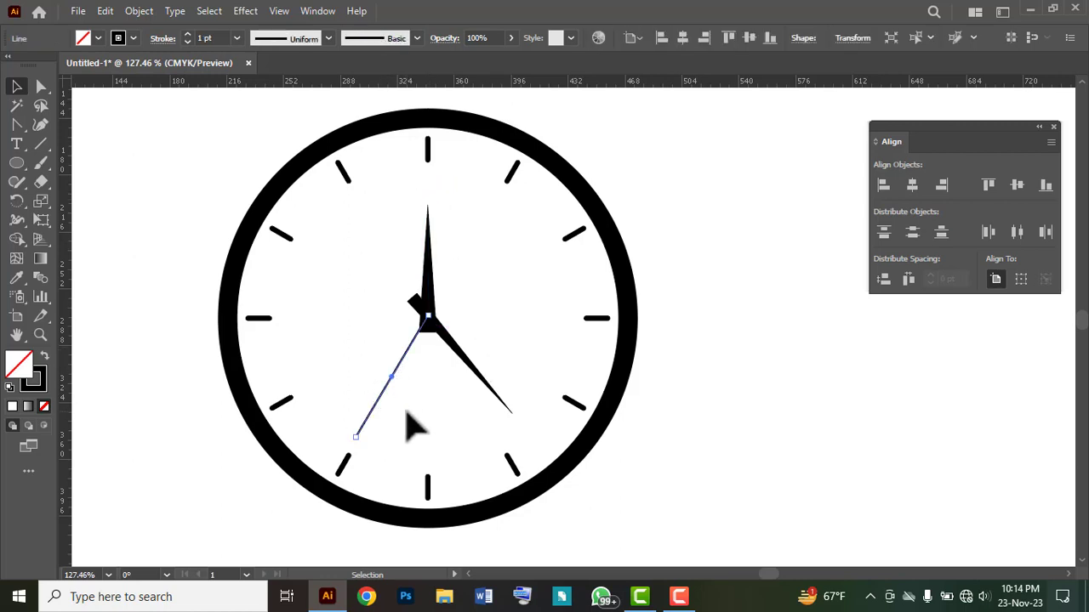
left_click(189, 34)
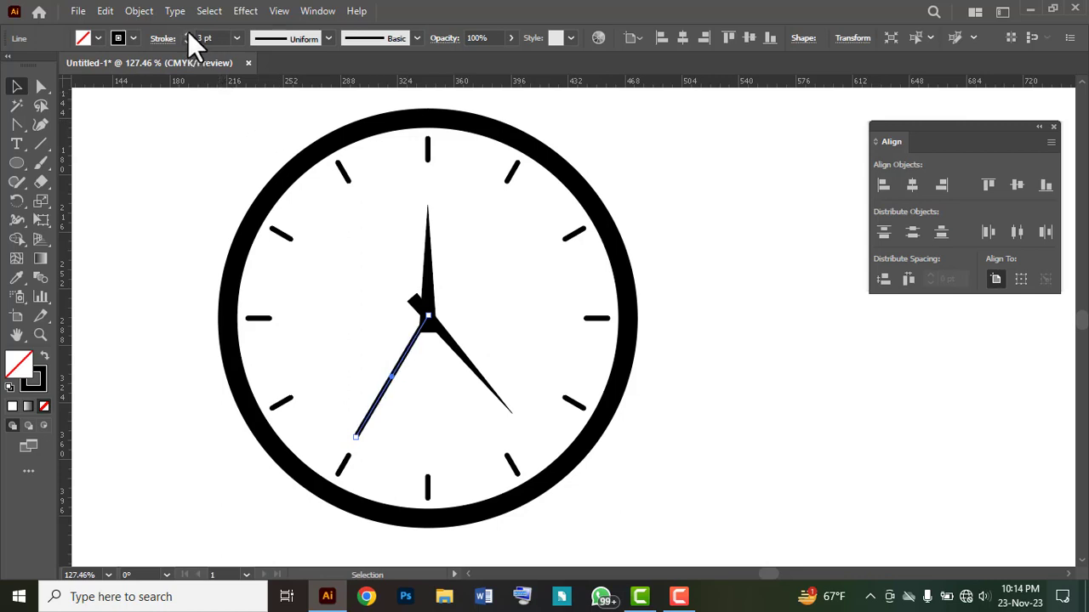
left_click(328, 38)
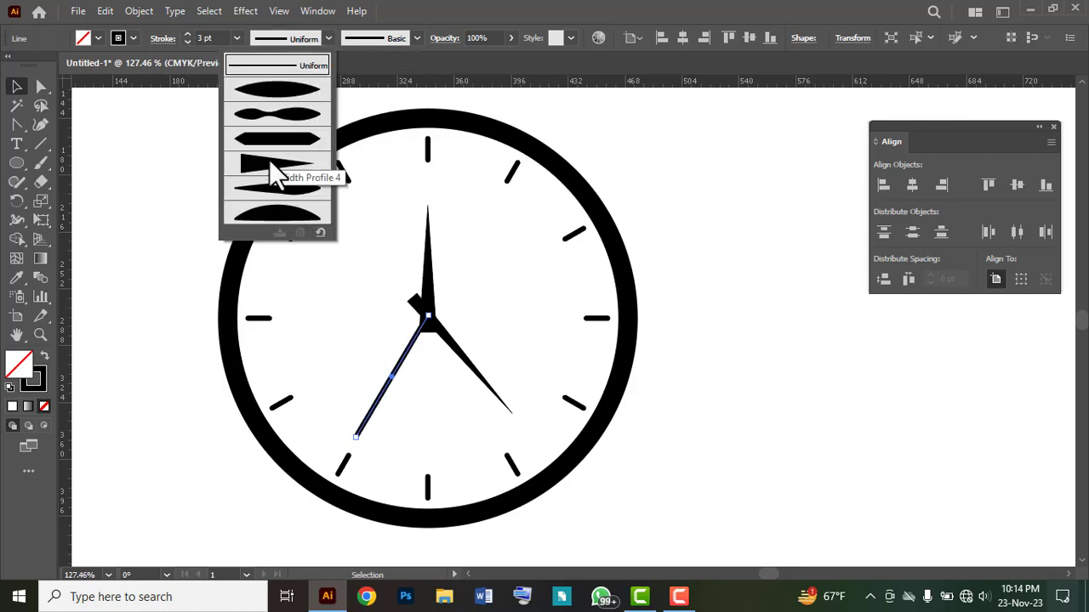
left_click(271, 163)
left_click(736, 398)
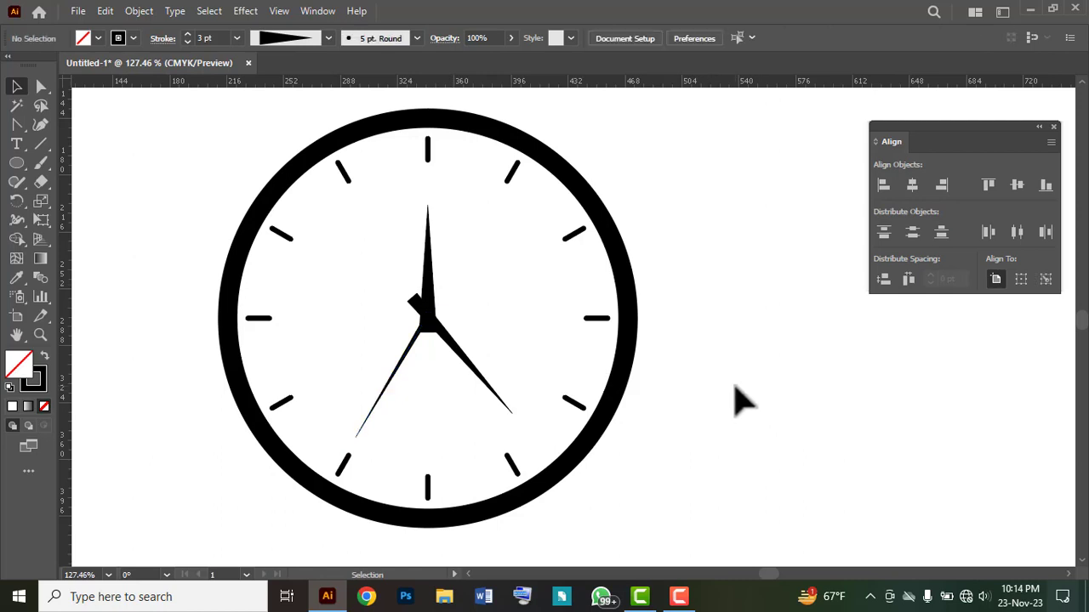
- Draw a small black-filled circle without a stroke centered where the hands meet, using Outline view to find the point
left_click(16, 162)
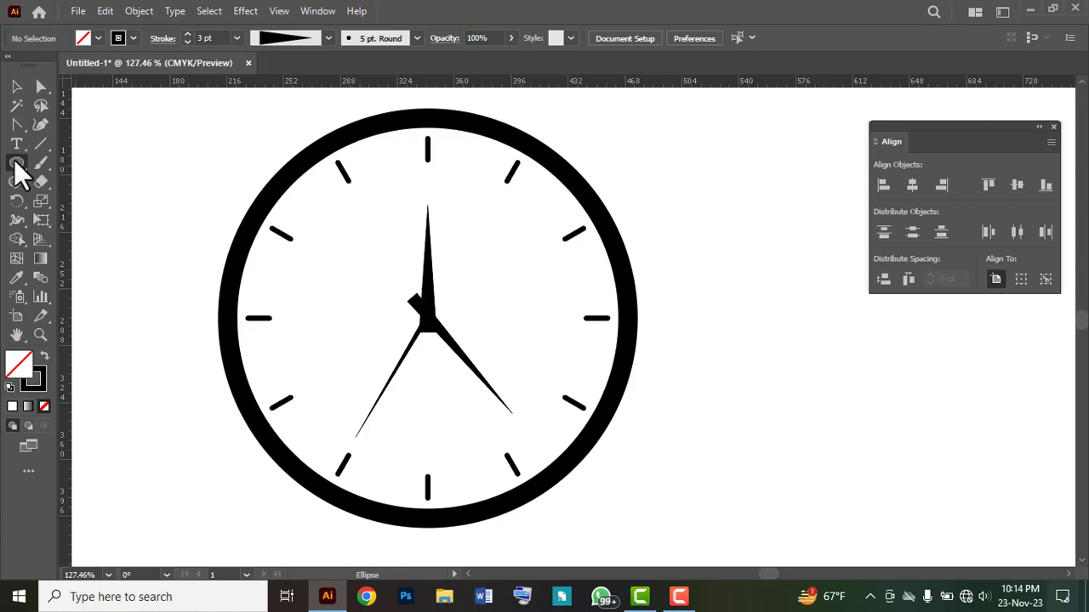
left_click(45, 357)
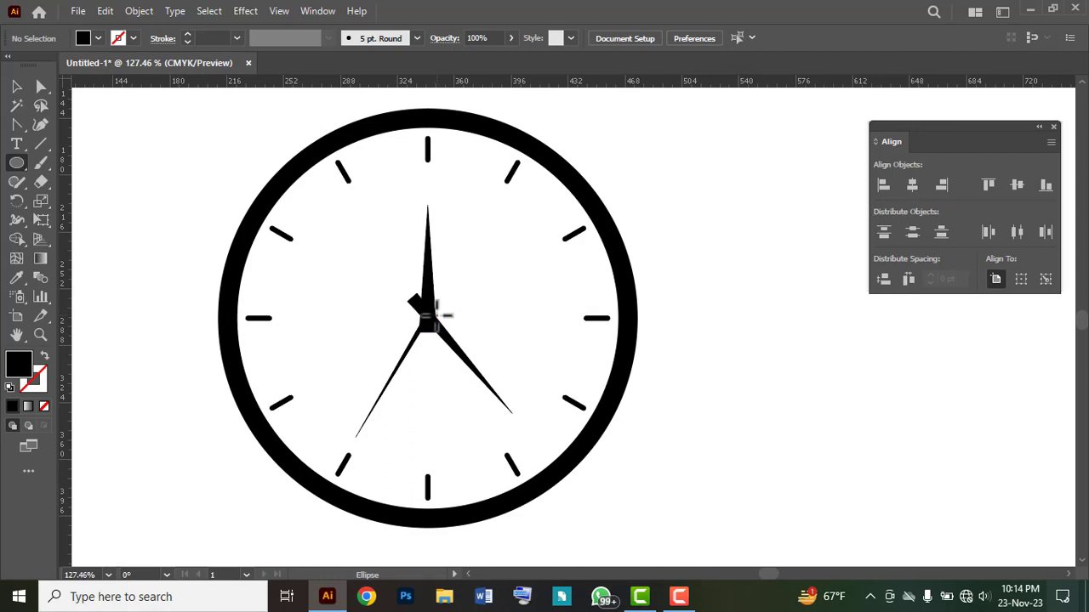
key("ctrl")
key("ctrl+y")
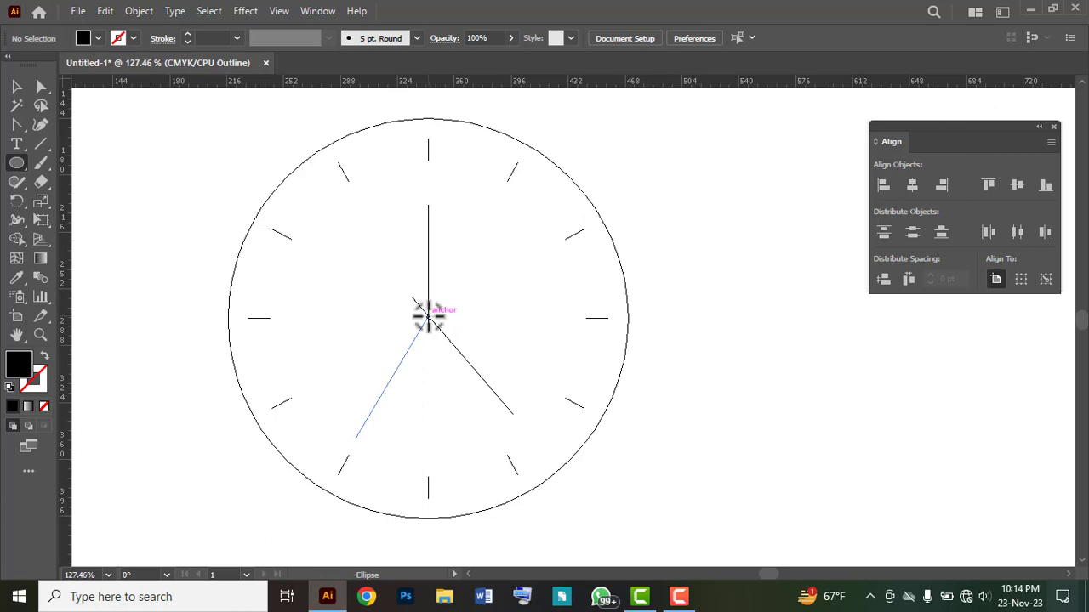
left_click_drag(428, 316, 438, 332)
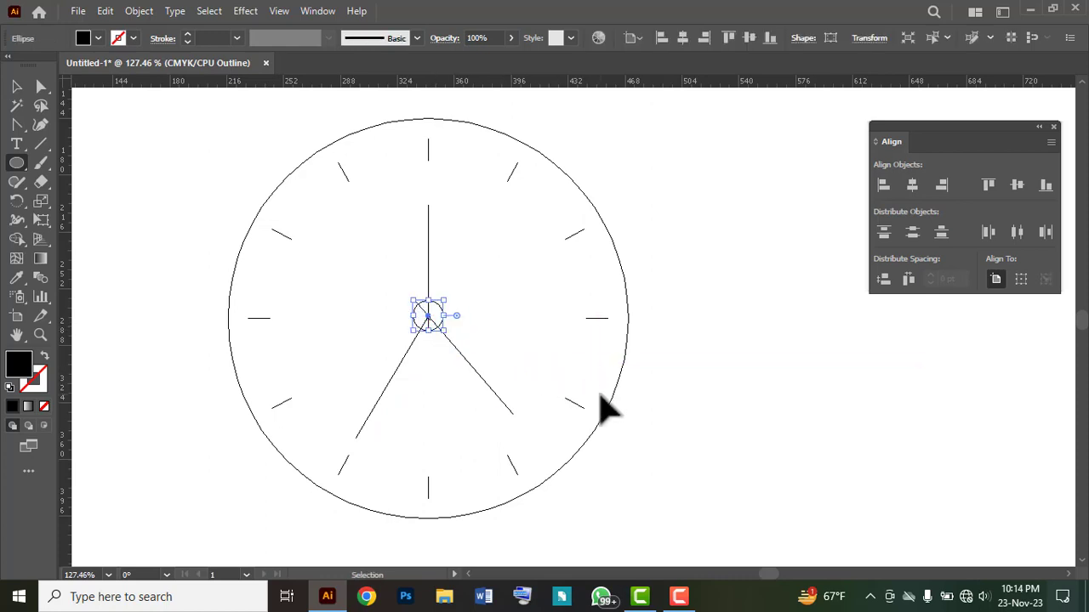
key("ctrl+y")
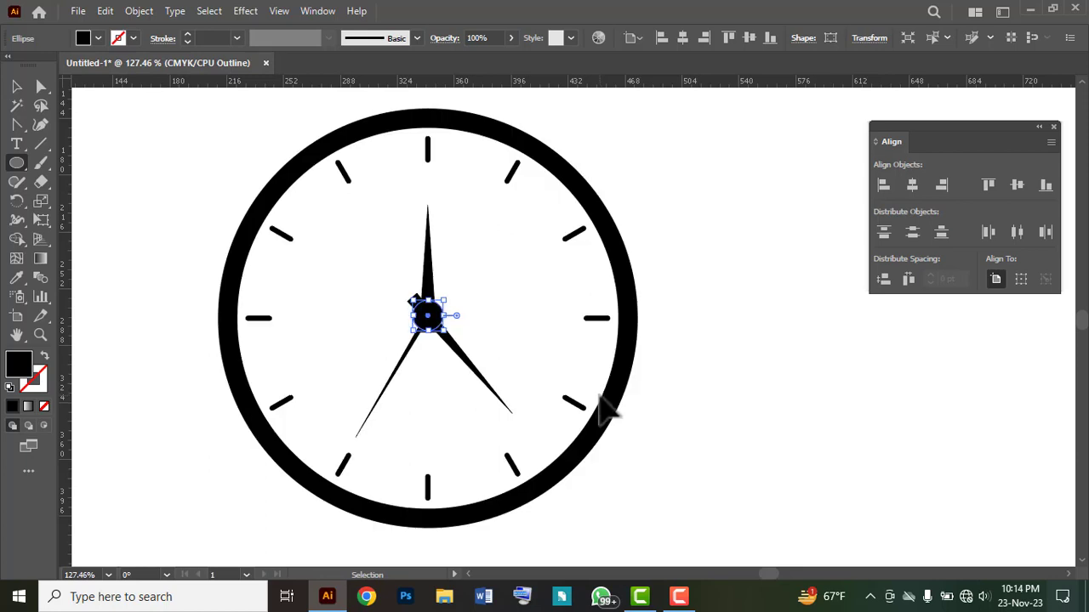
- Give the tapered hand running toward 5 o'clock a round stroke cap and deselect it
left_click(12, 89)
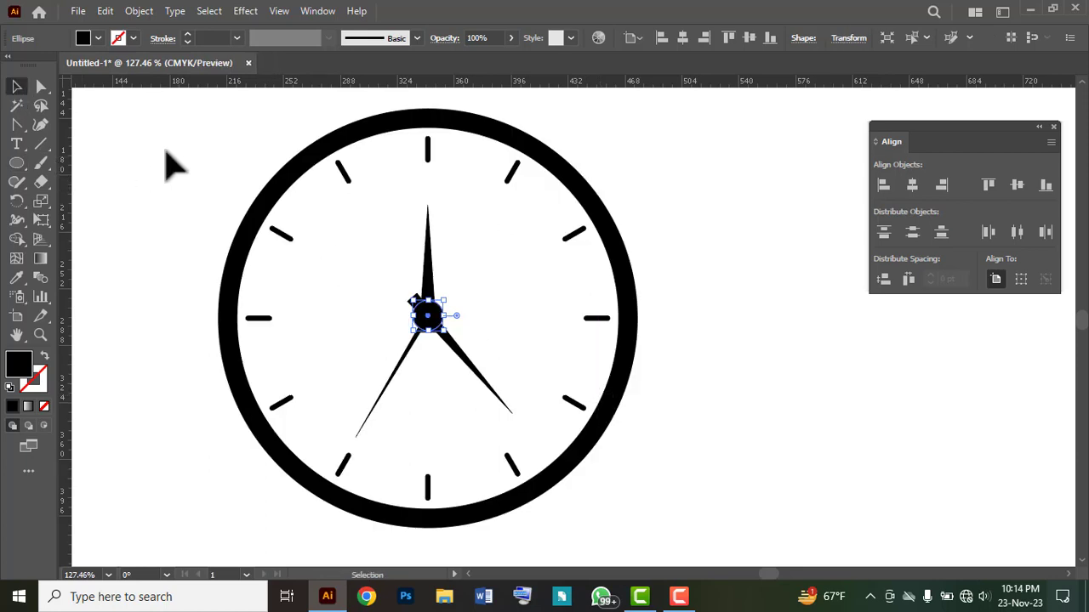
left_click(714, 401)
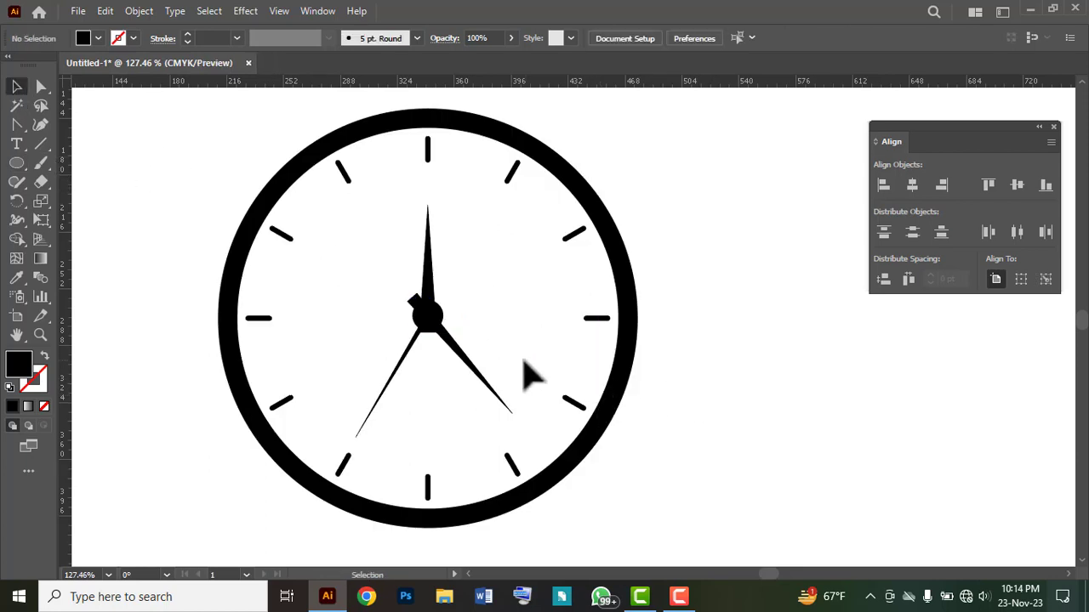
left_click(462, 357)
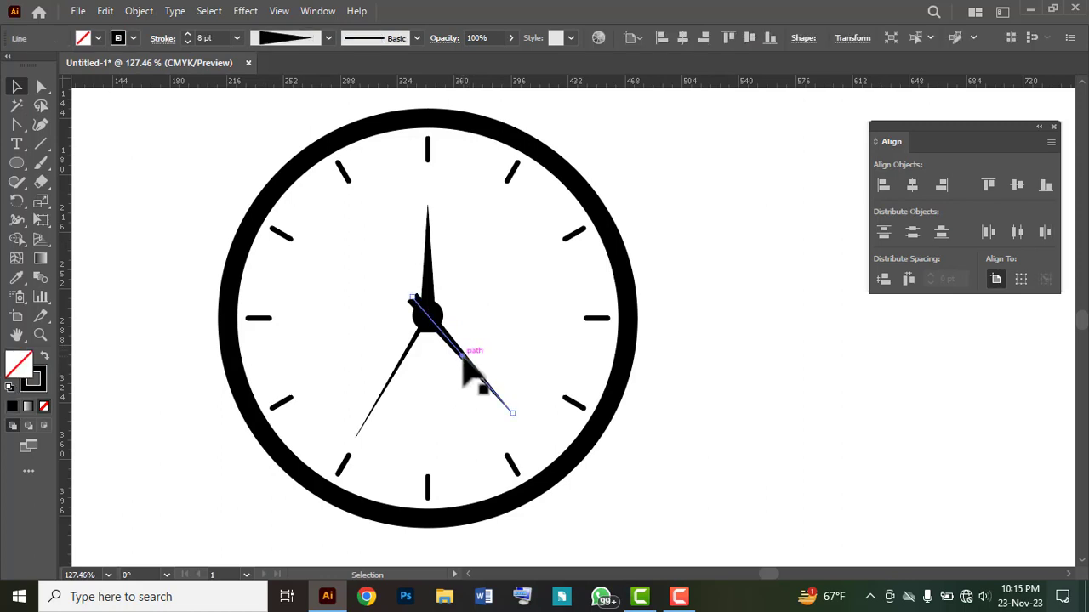
left_click(160, 40)
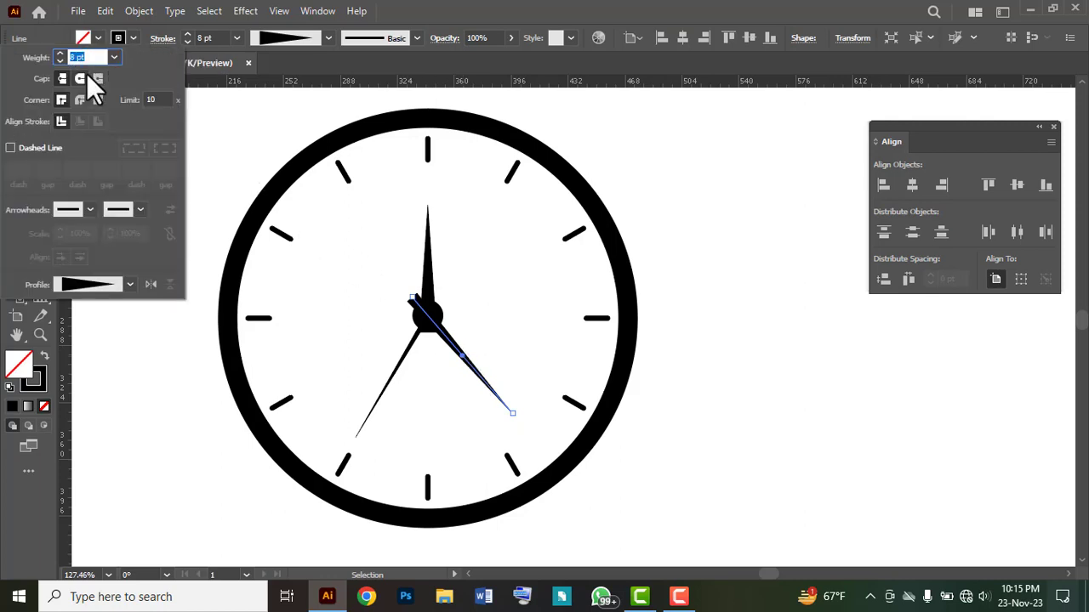
left_click(79, 78)
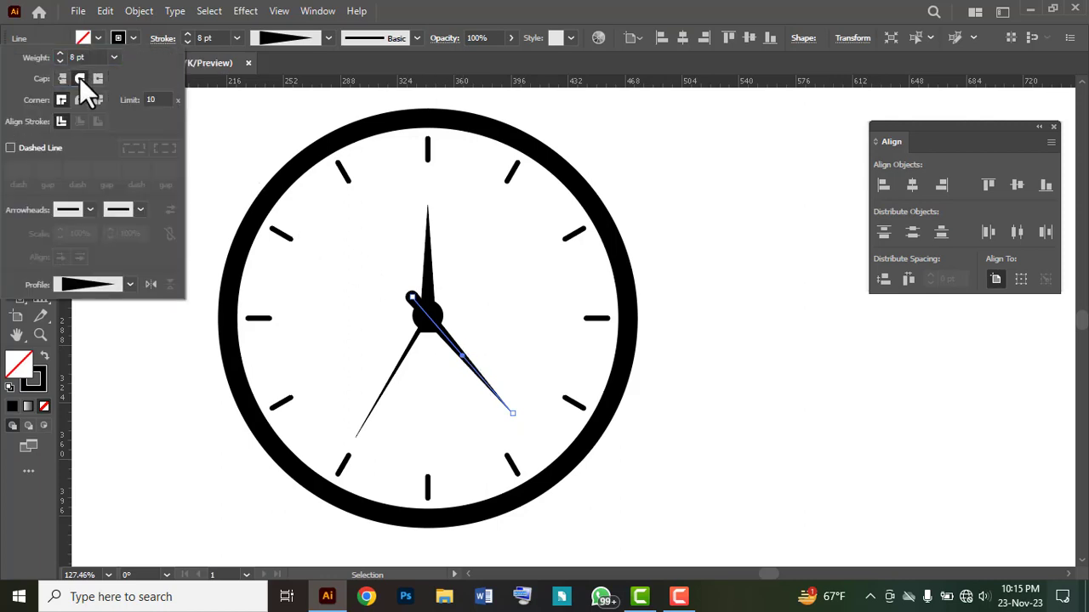
left_click(684, 238)
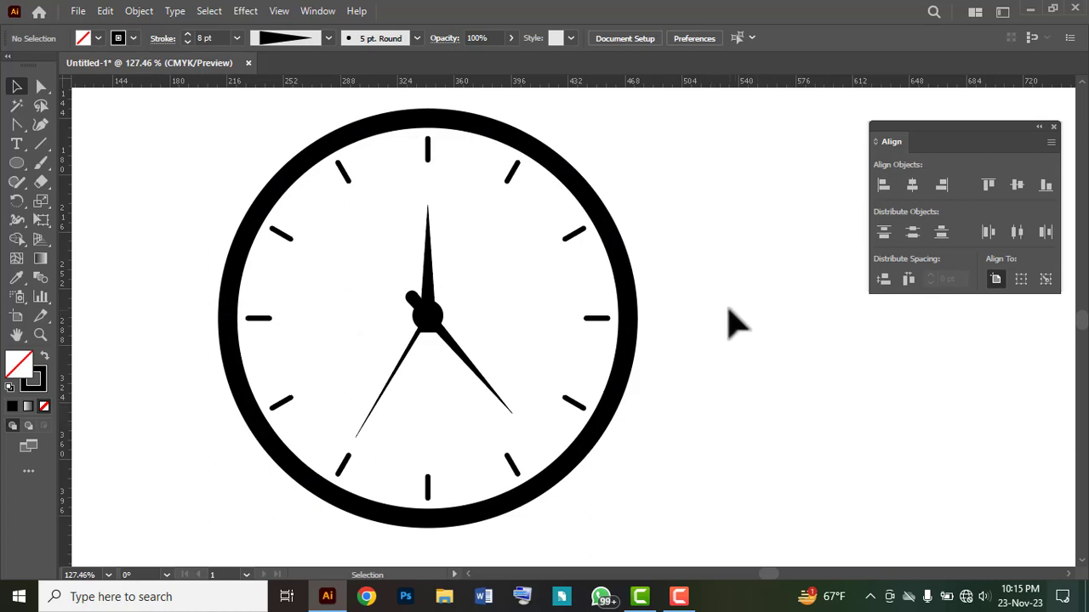
- Add the text "12" in Arial, scale it down to about 31.55 pt and place it just below the top hour mark
left_click_drag(721, 303, 746, 314)
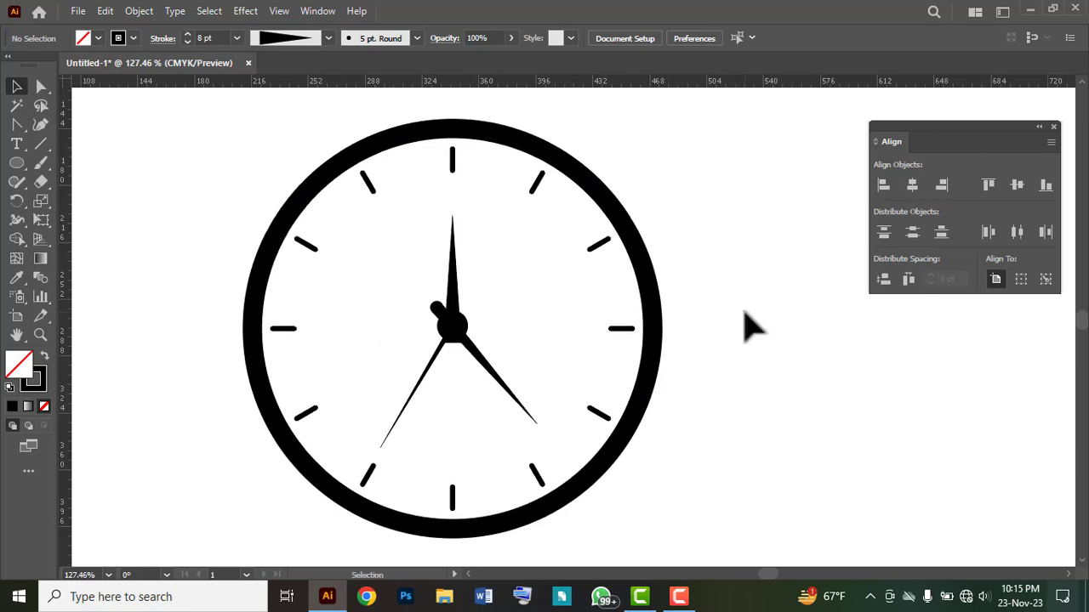
left_click(16, 144)
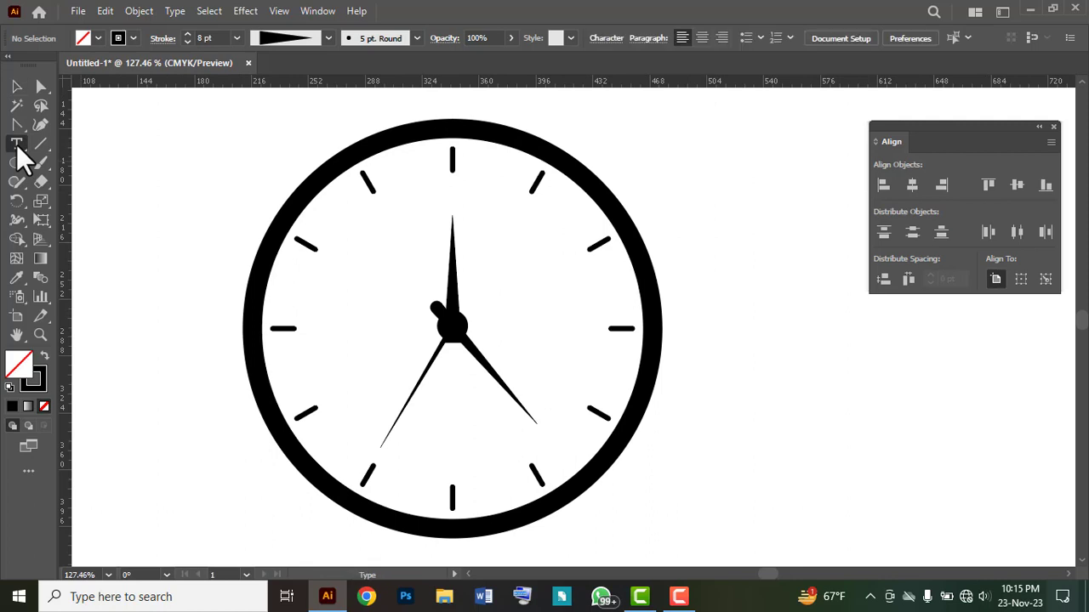
left_click(129, 175)
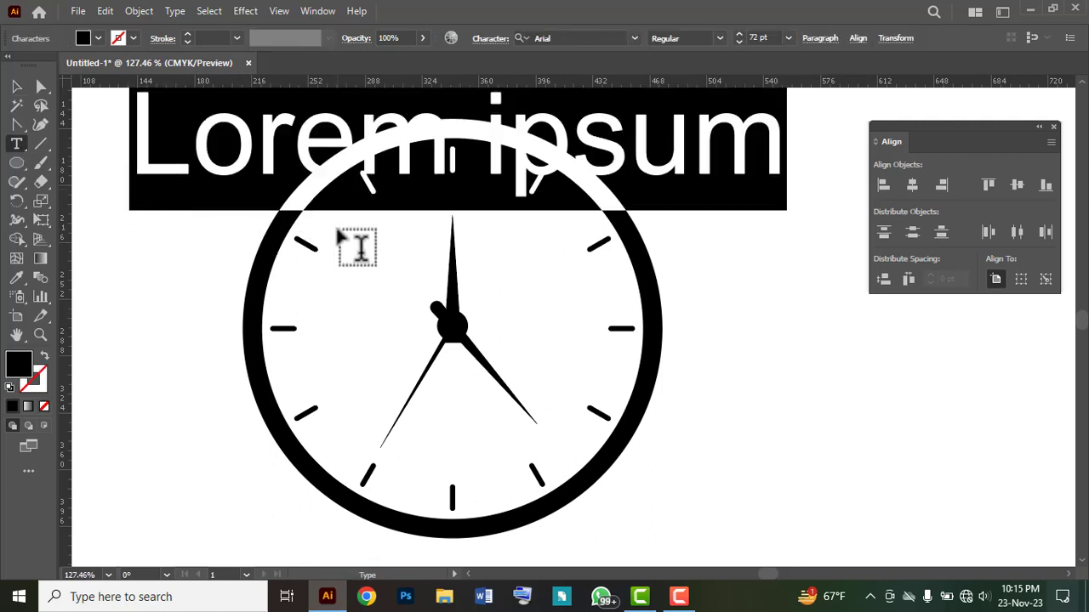
type("12")
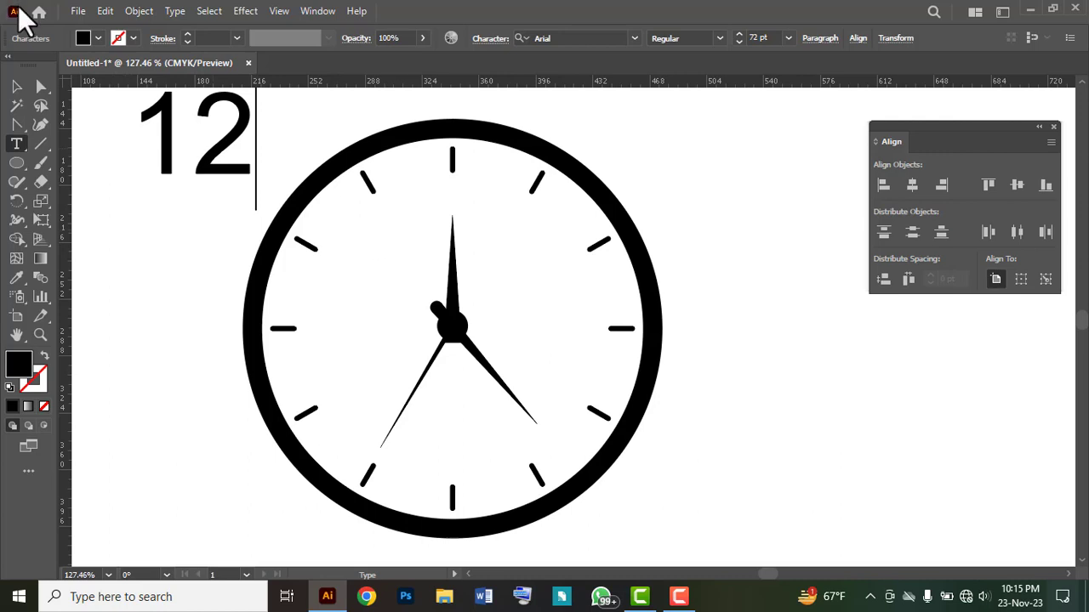
left_click(18, 87)
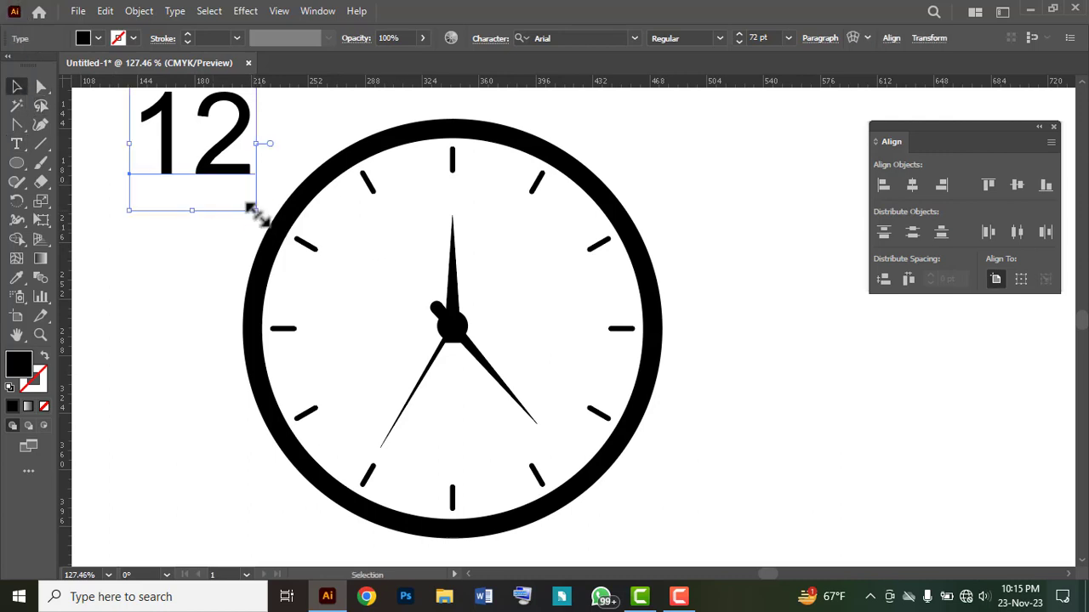
left_click_drag(252, 206, 465, 208)
left_click(698, 212)
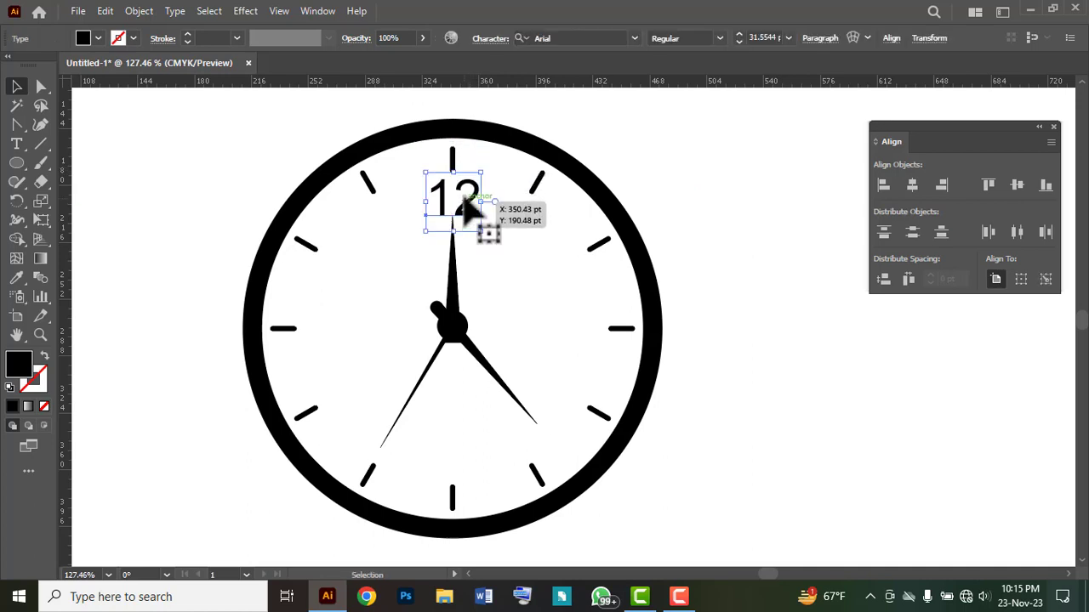
- Center the 12 horizontally and vertically on the top hour mark, using the mark as key object
left_click(451, 151, "shift")
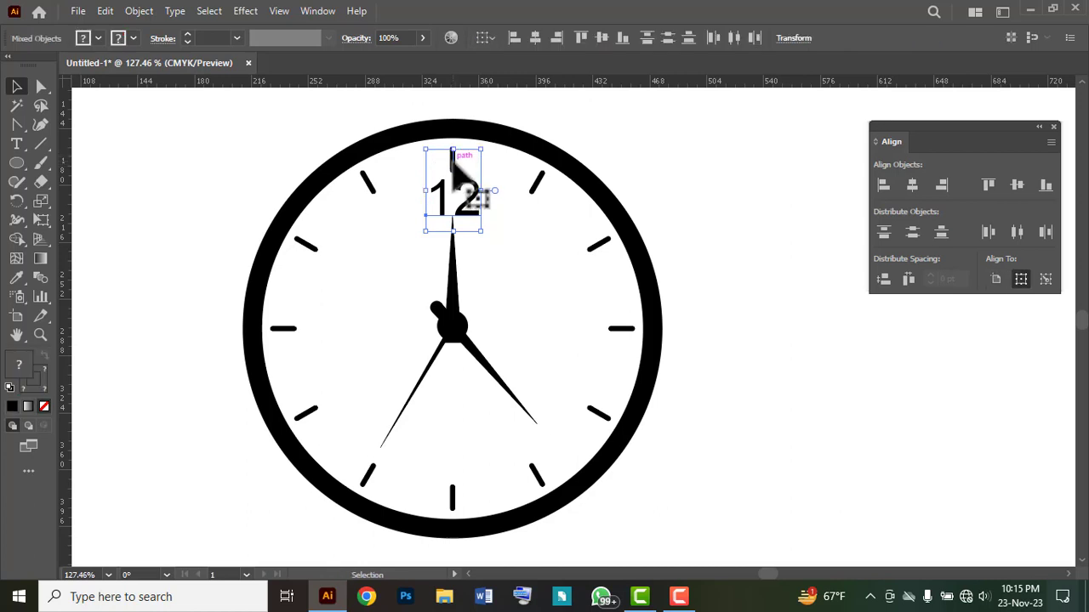
left_click(452, 154)
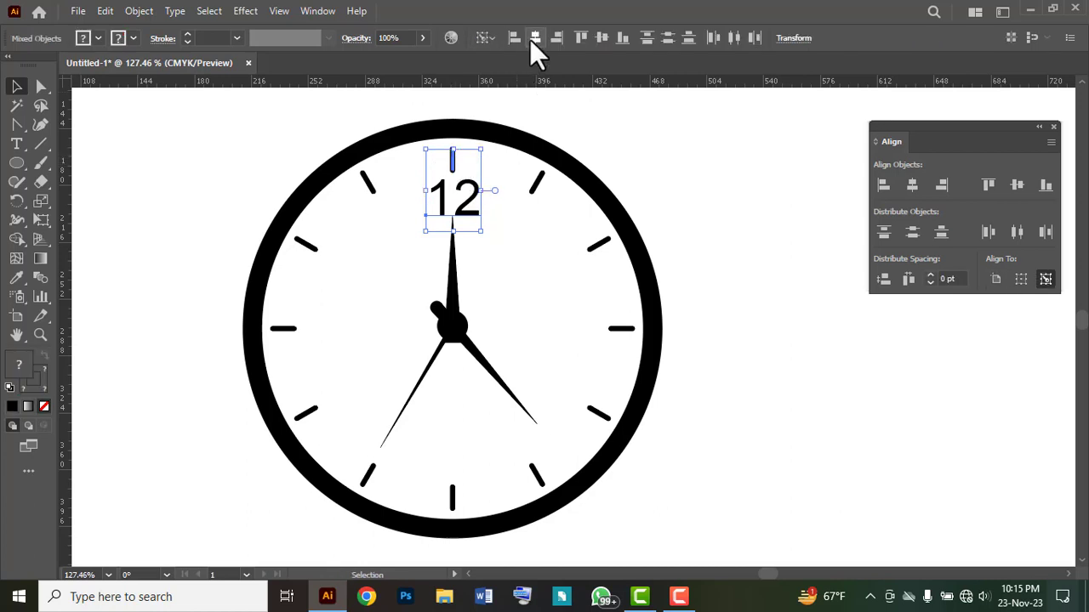
left_click(914, 183)
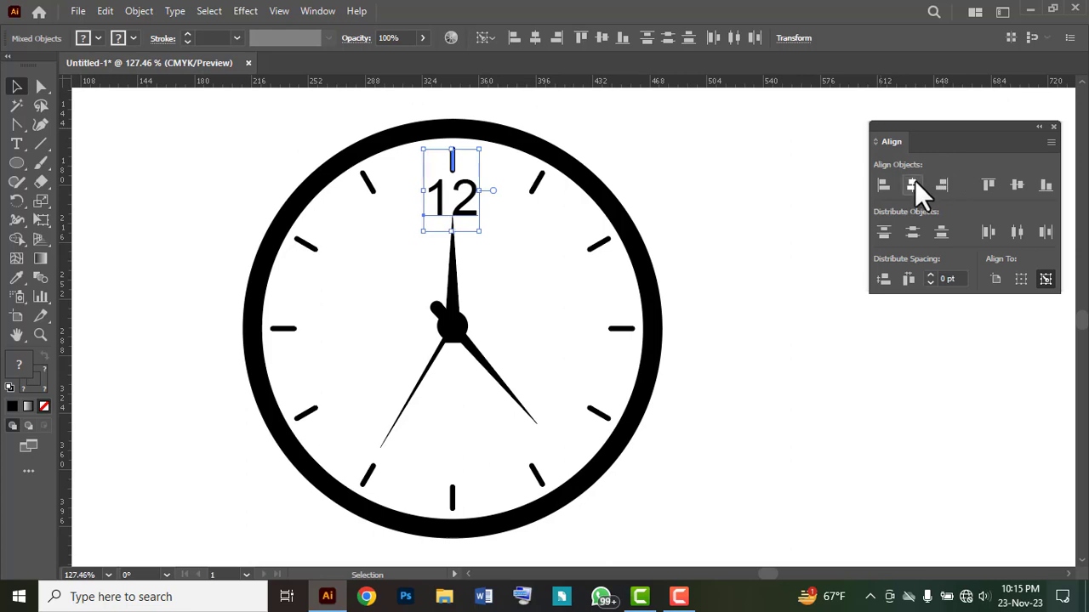
left_click(1017, 186)
left_click_drag(982, 144, 868, 147)
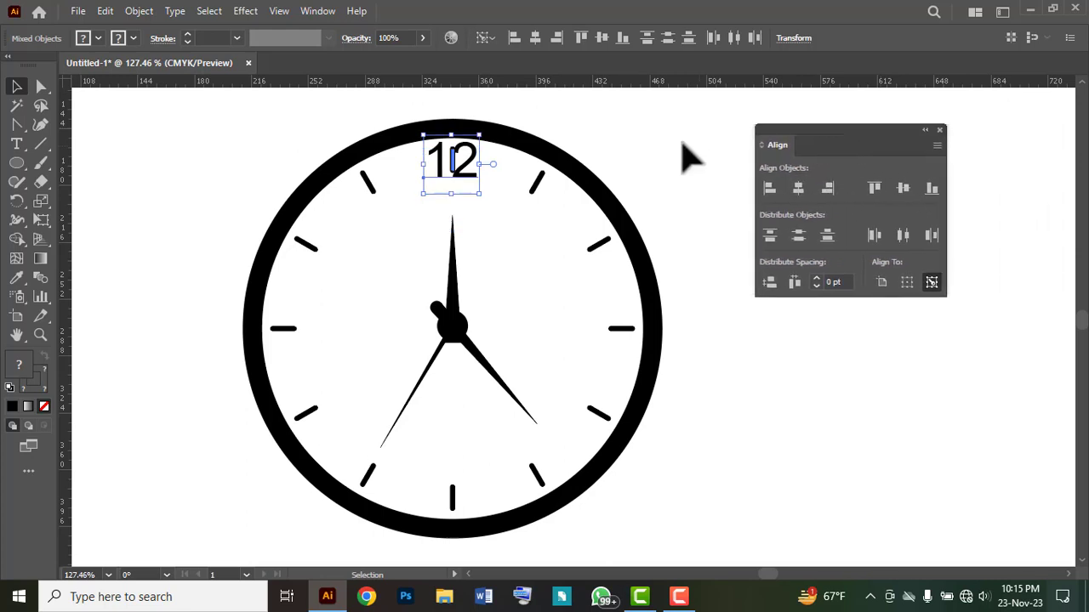
left_click(665, 146)
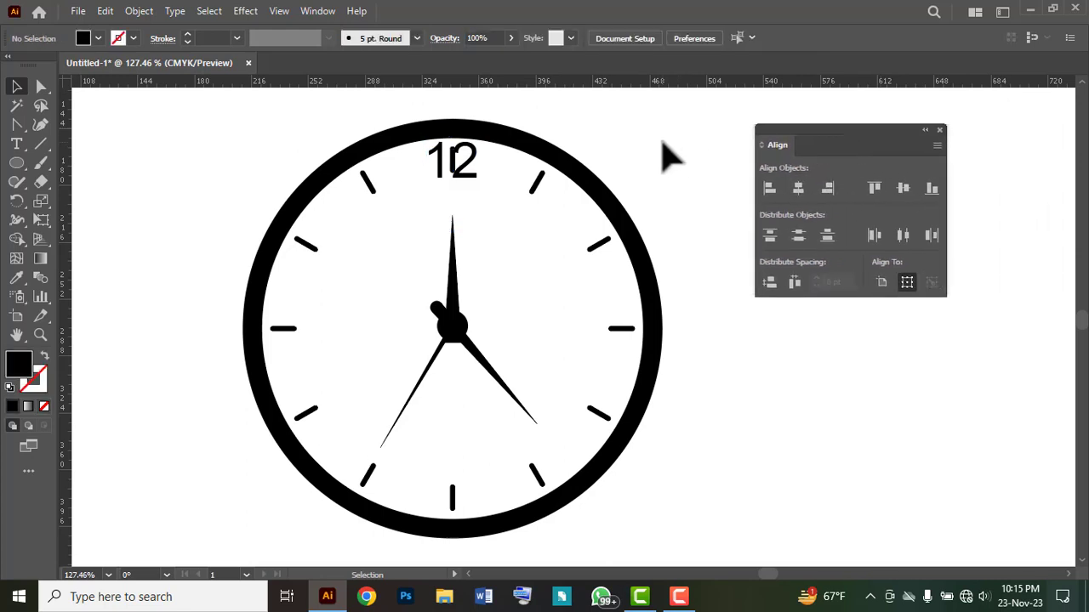
- Send the 12 to the back and delete the top hour mark that overlaps it
left_click(468, 184)
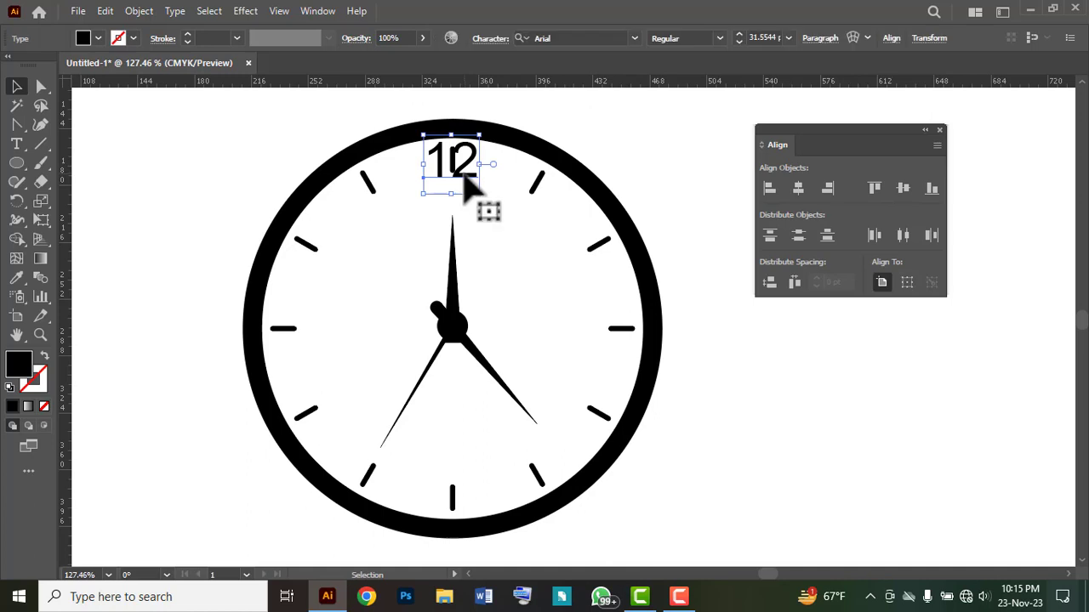
right_click(465, 176)
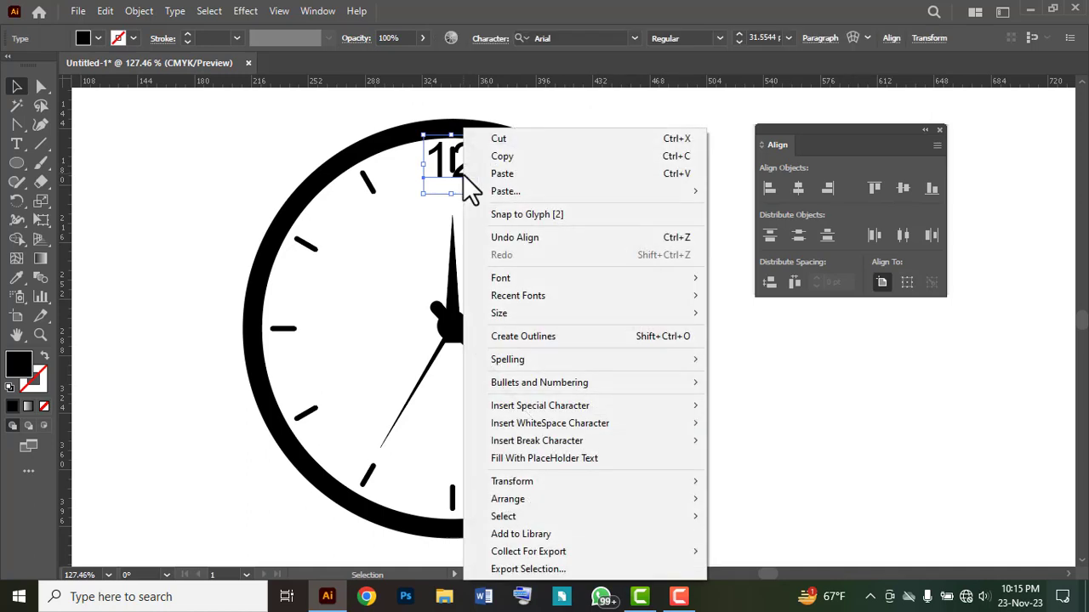
mouse_move(511, 483)
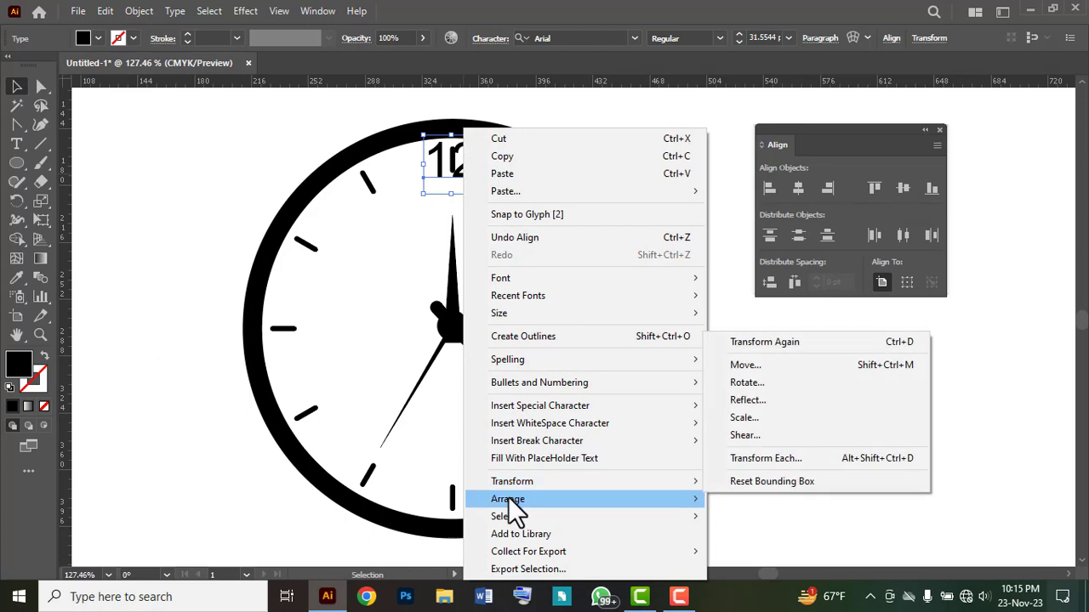
left_click(766, 551)
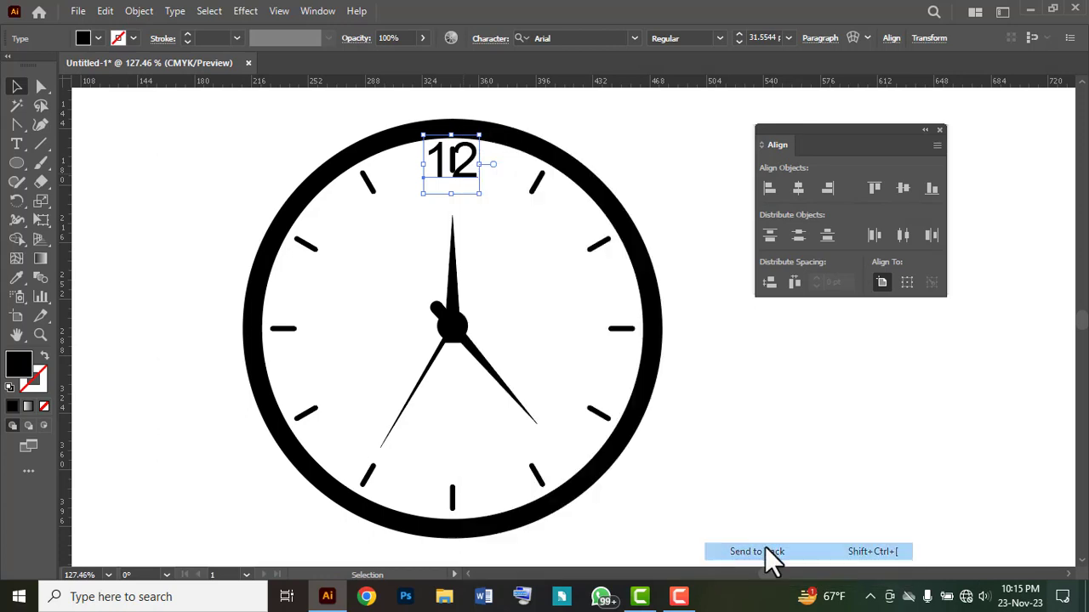
left_click(520, 217)
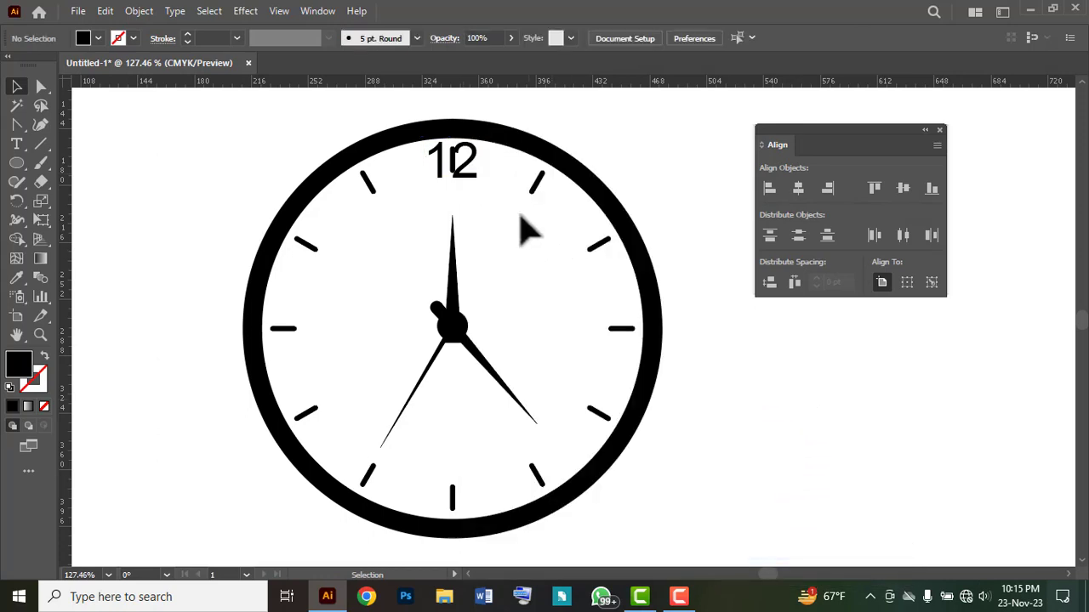
left_click(453, 153)
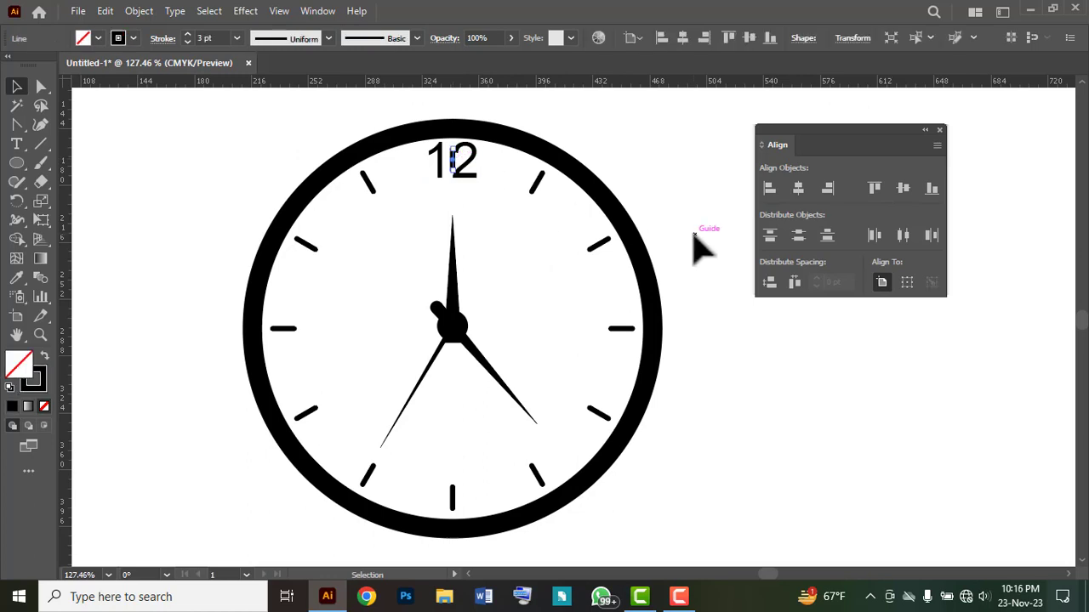
left_click(694, 235)
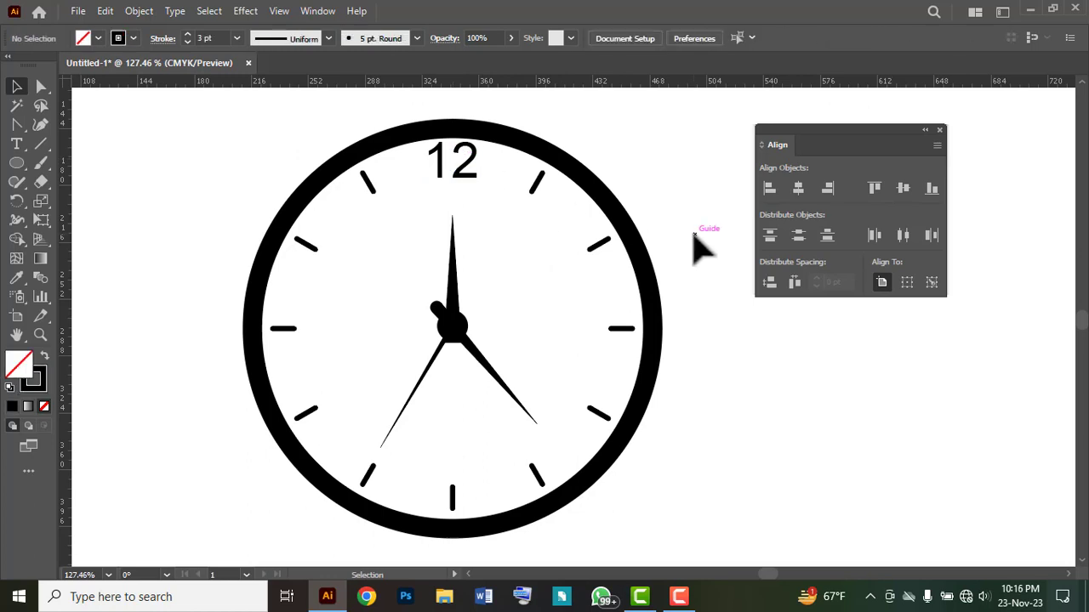
- Duplicate the 12 to the blank area left of the clock and change the copy's text to 3
left_click_drag(408, 223, 429, 219)
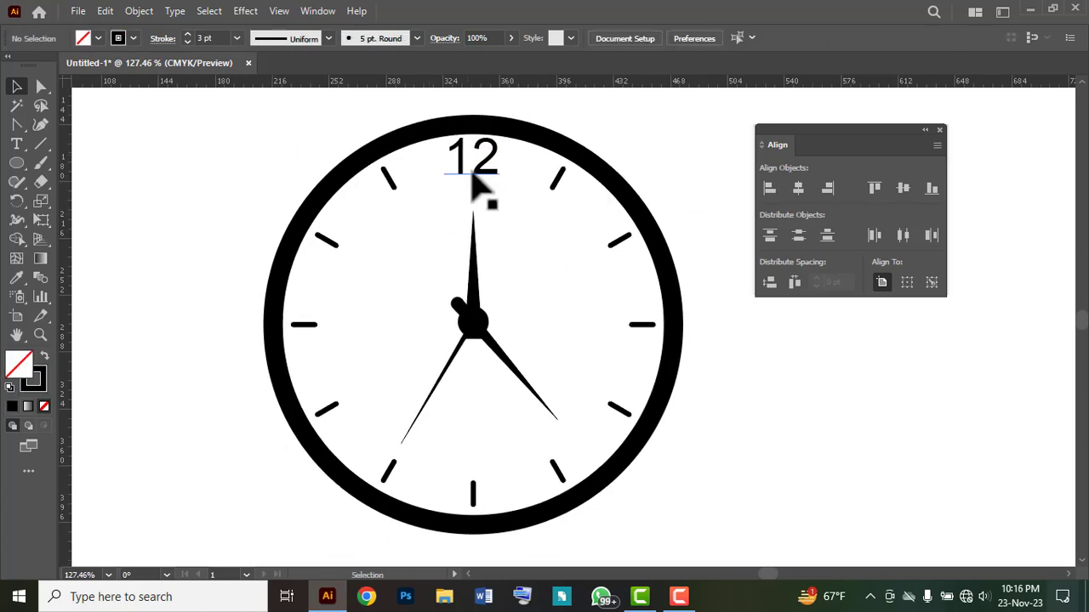
left_click(487, 166)
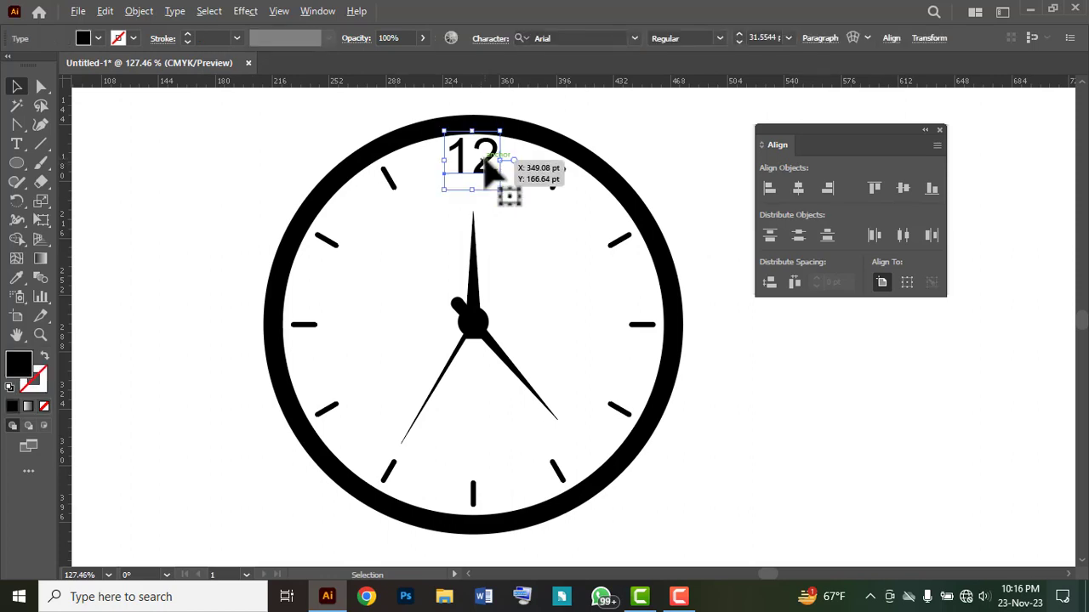
left_click_drag(489, 170, 194, 200)
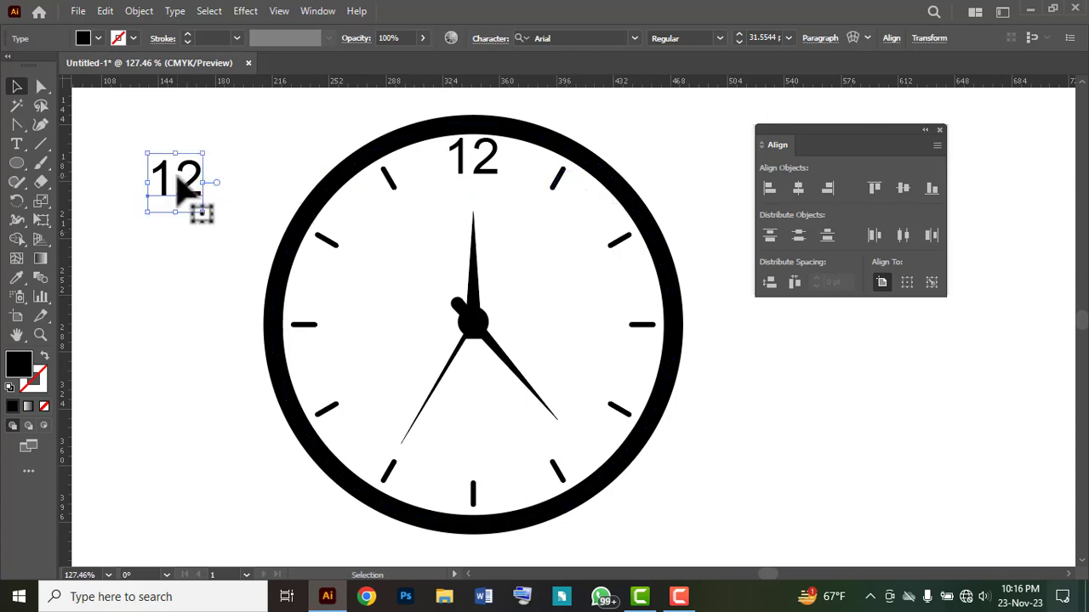
triple_click(180, 189)
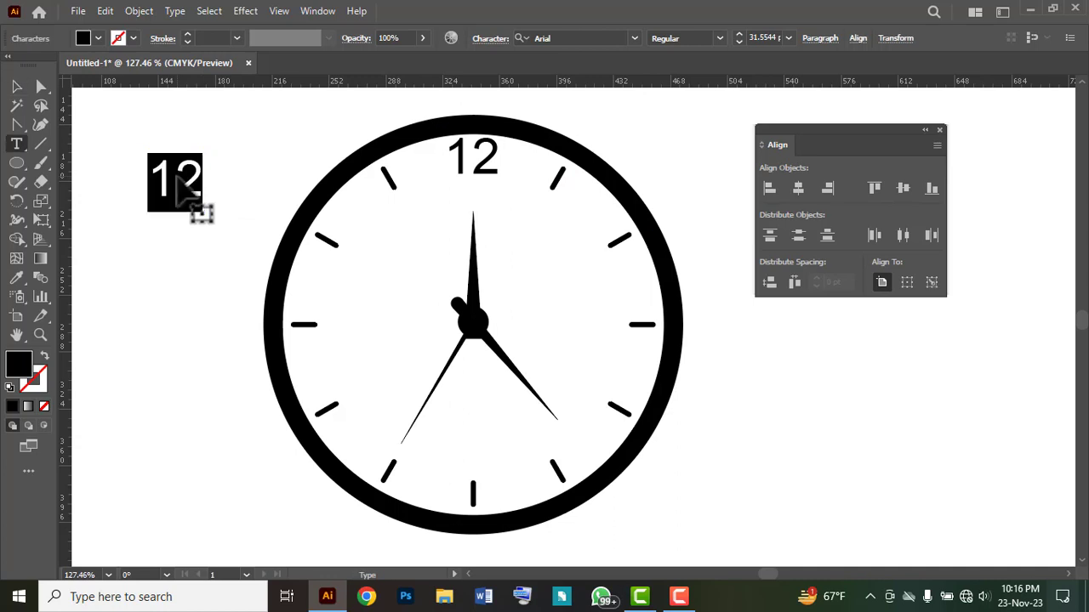
type("3")
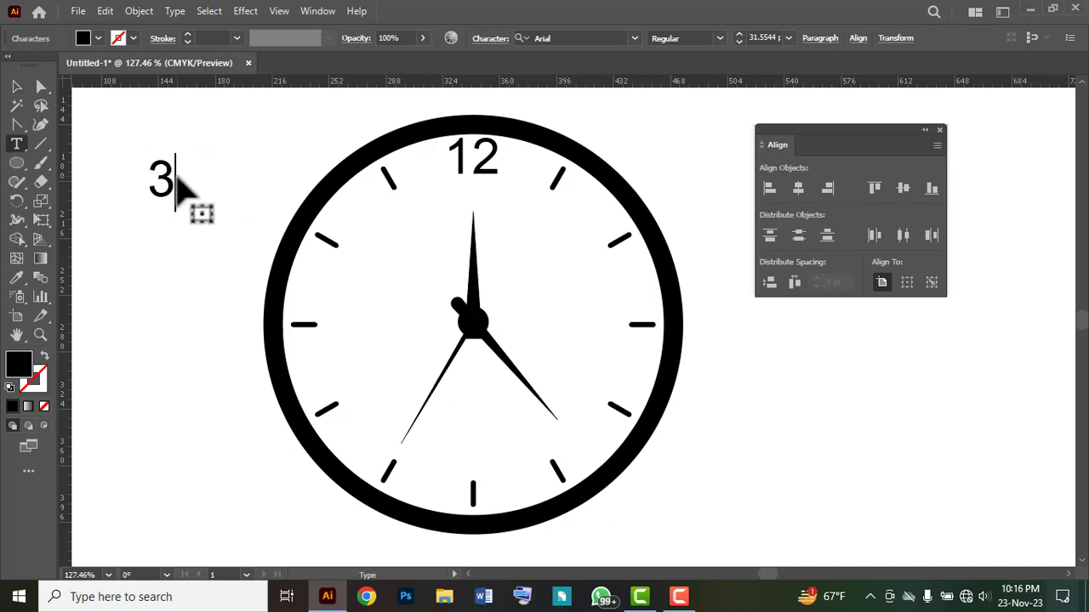
left_click(19, 88)
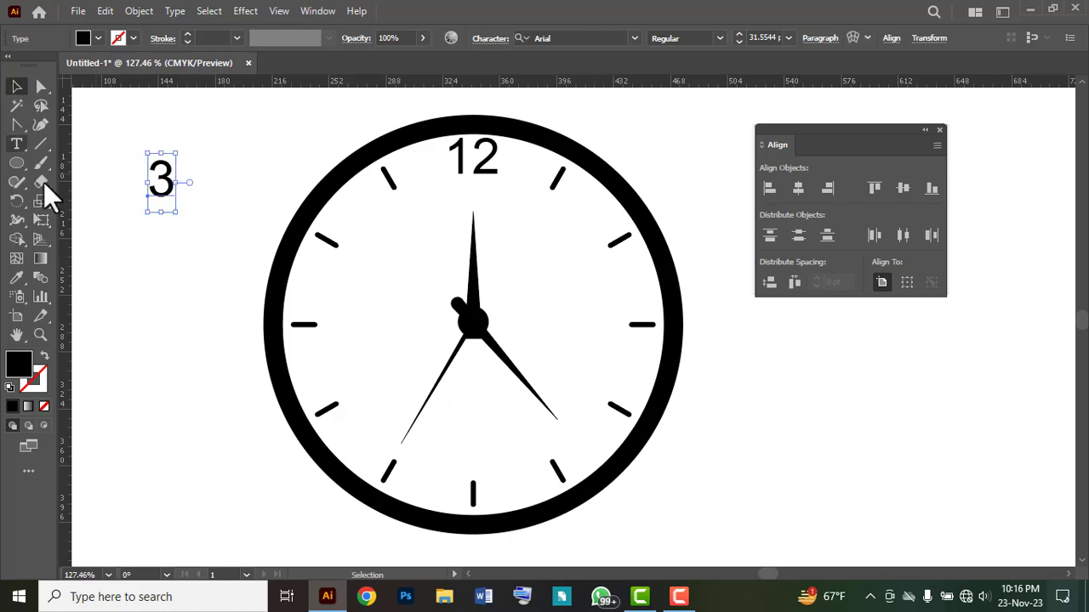
- Duplicate the 3 below itself and change the copy's text to 6
left_click_drag(170, 180, 153, 321)
double_click(154, 322)
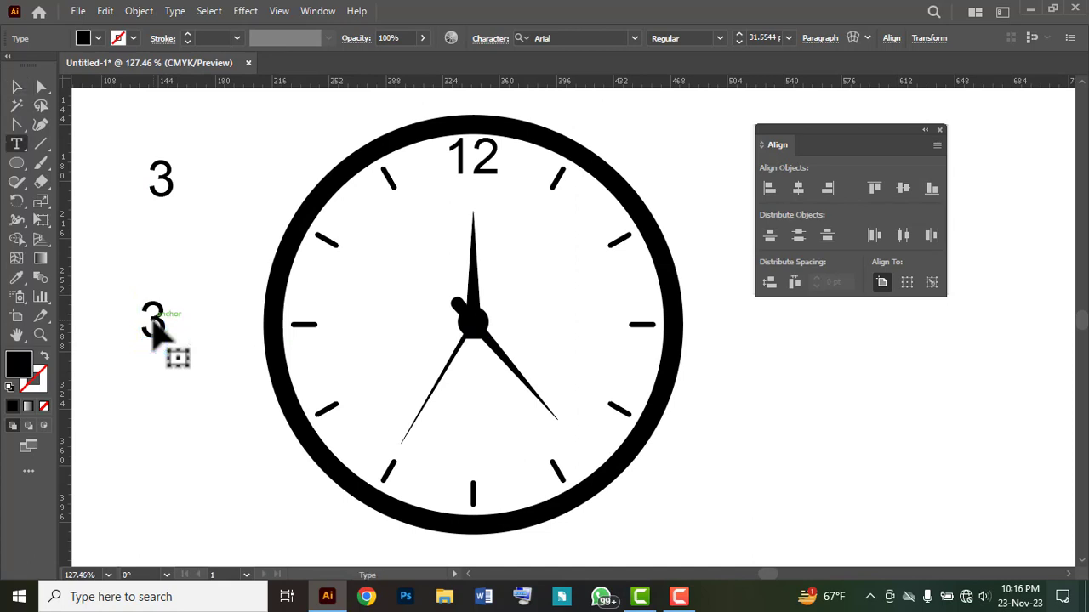
key("ctrl+a")
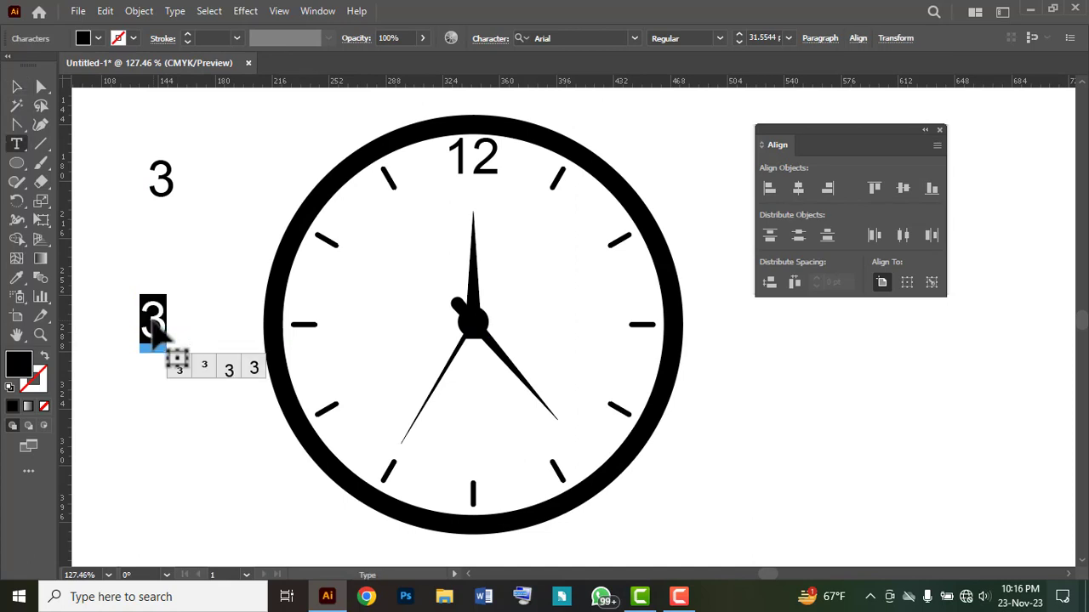
type("6")
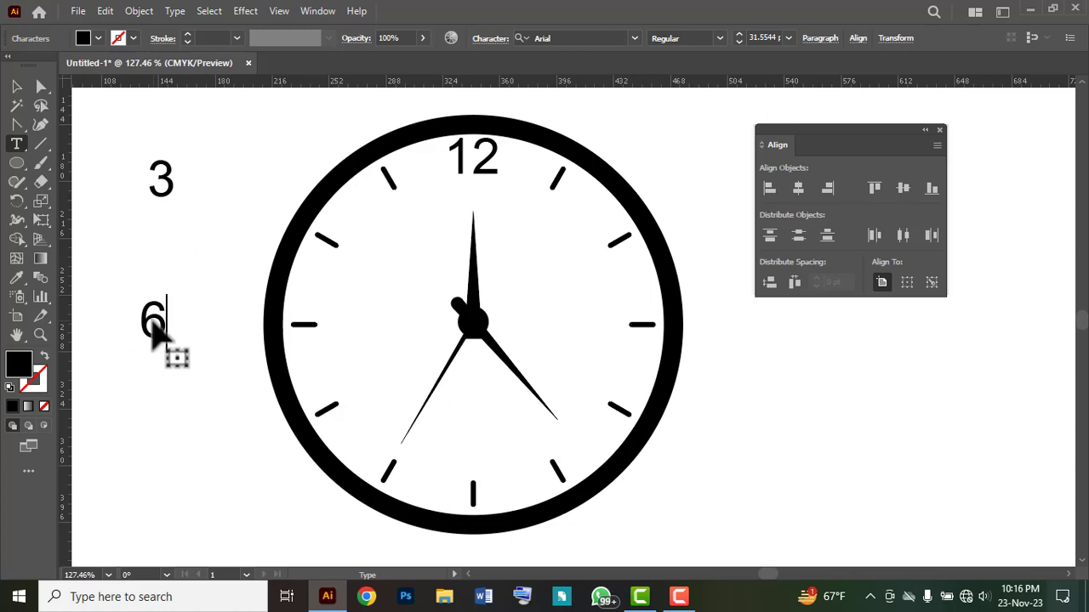
left_click(16, 87)
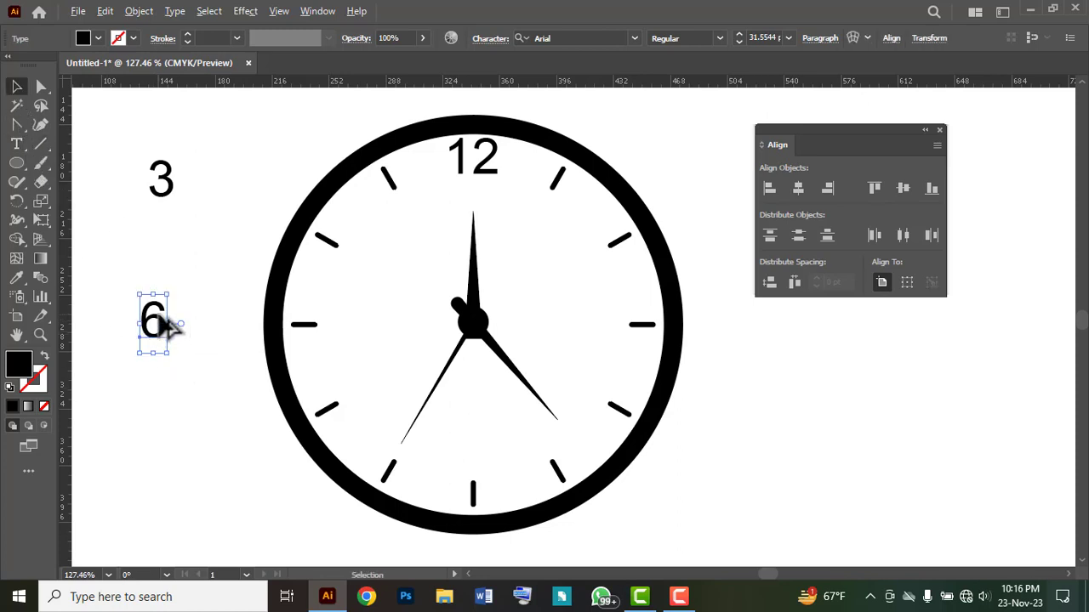
- Duplicate the 6 below itself and change the copy's text to 9
left_click_drag(168, 325, 175, 462)
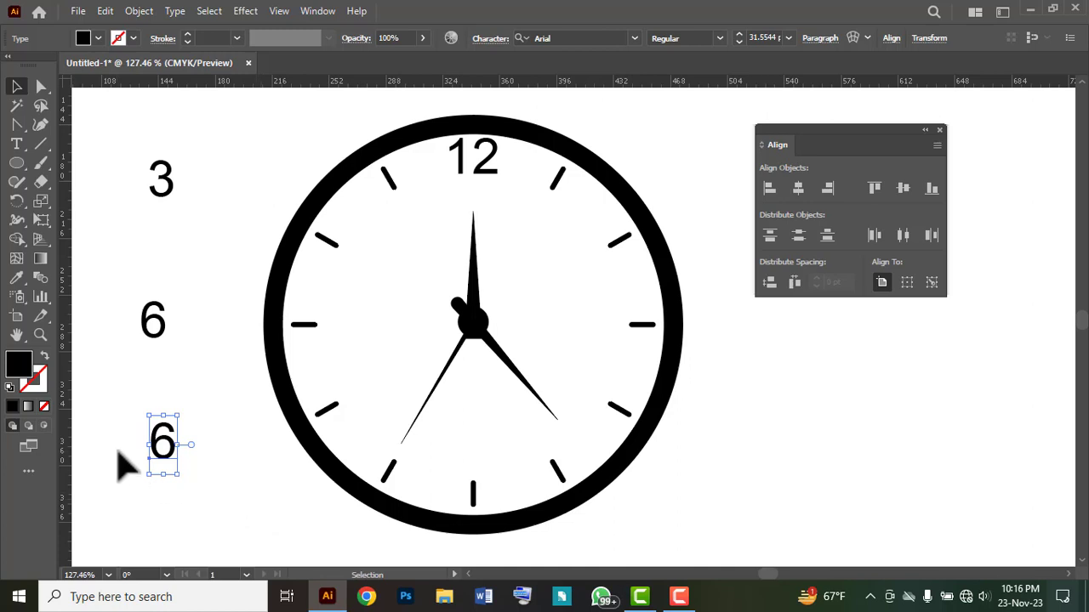
double_click(160, 442)
double_click(160, 444)
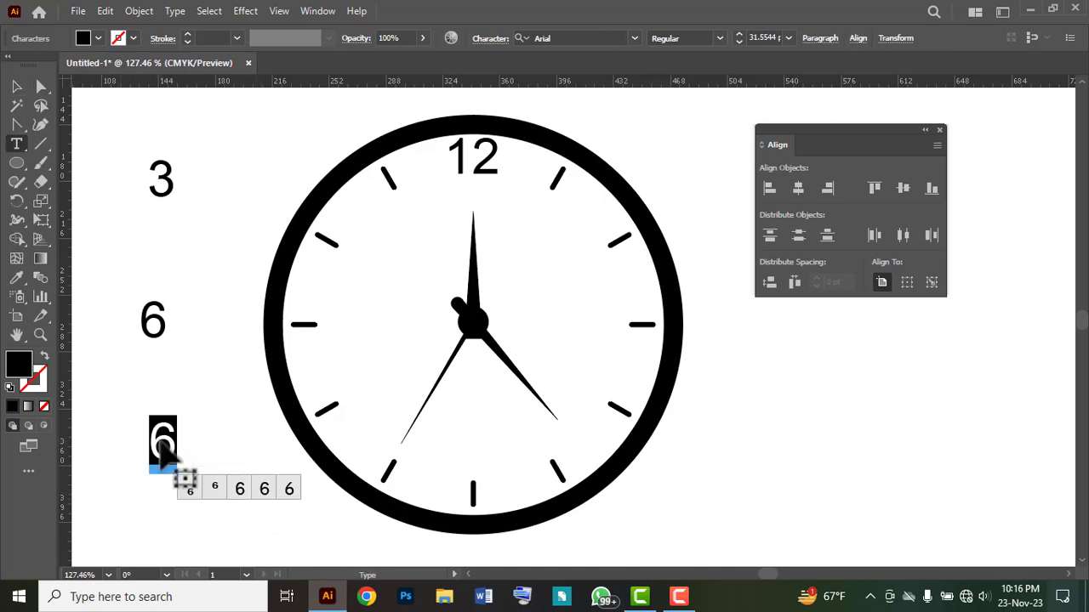
type("9")
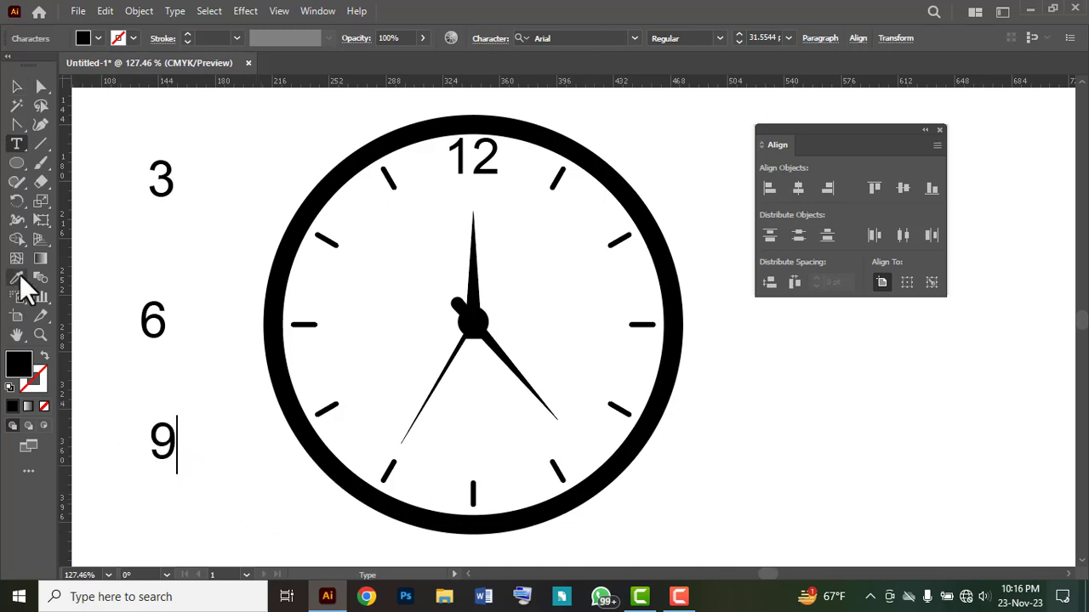
left_click(17, 86)
left_click(148, 218)
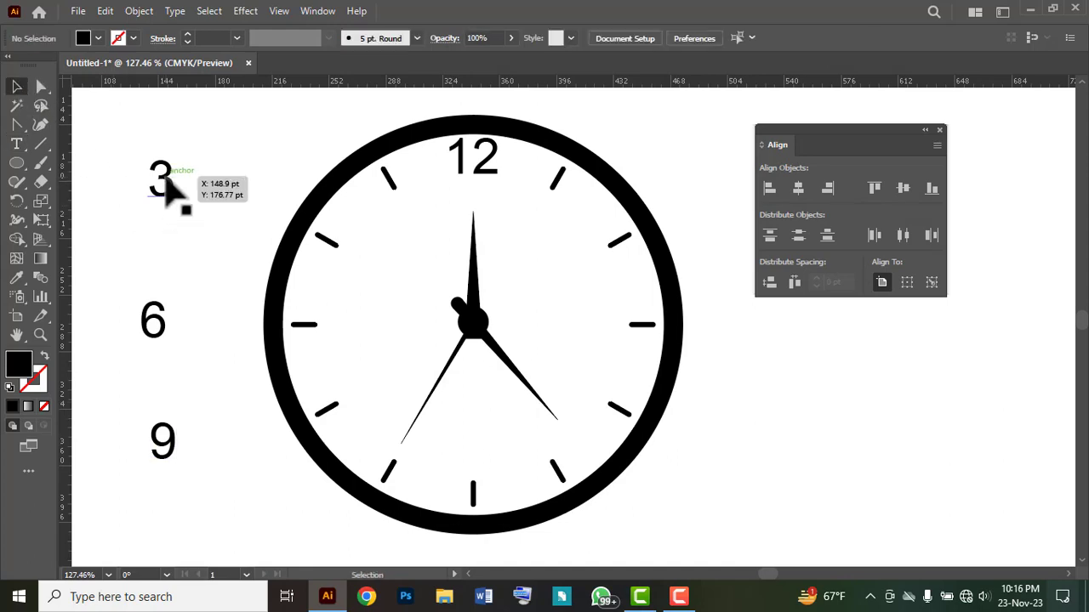
- Move the 3 to the clock's right side and center it horizontally and vertically on the 3 o'clock mark as key object
left_click_drag(166, 182, 770, 365)
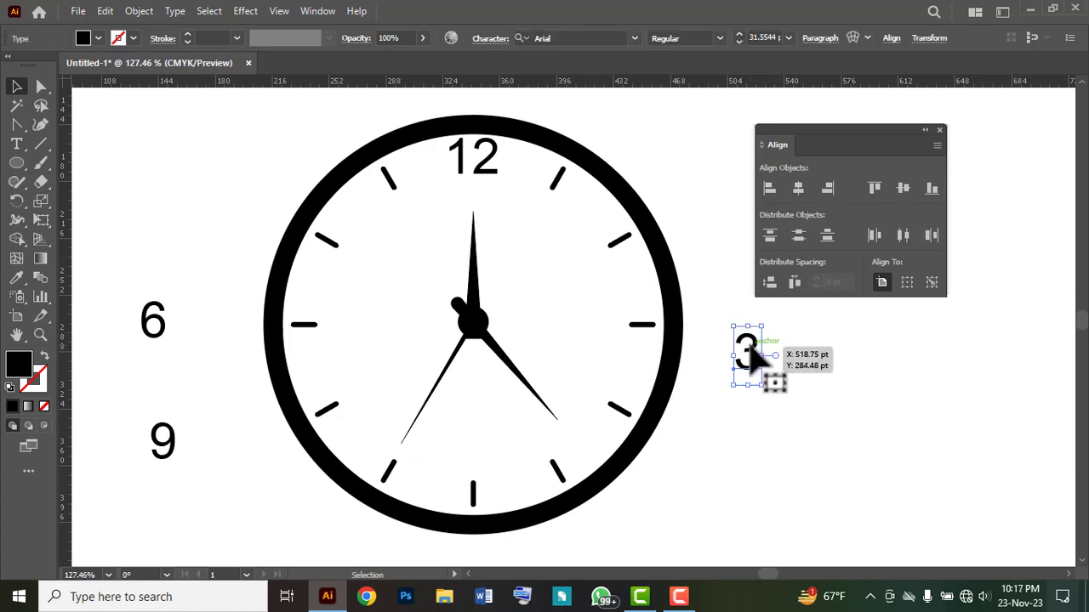
left_click(640, 326, "shift")
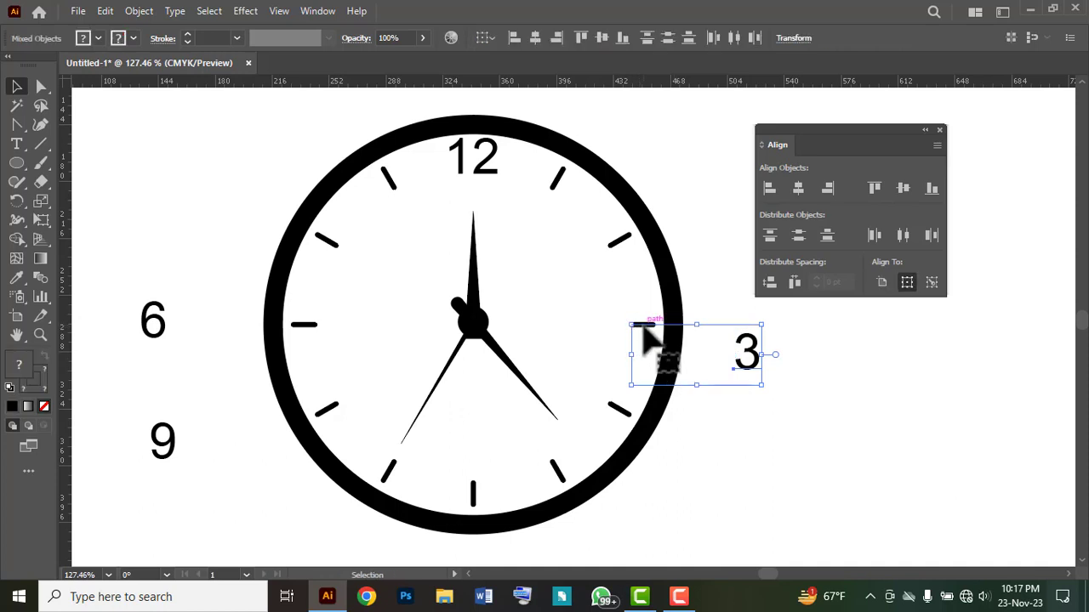
left_click(644, 327)
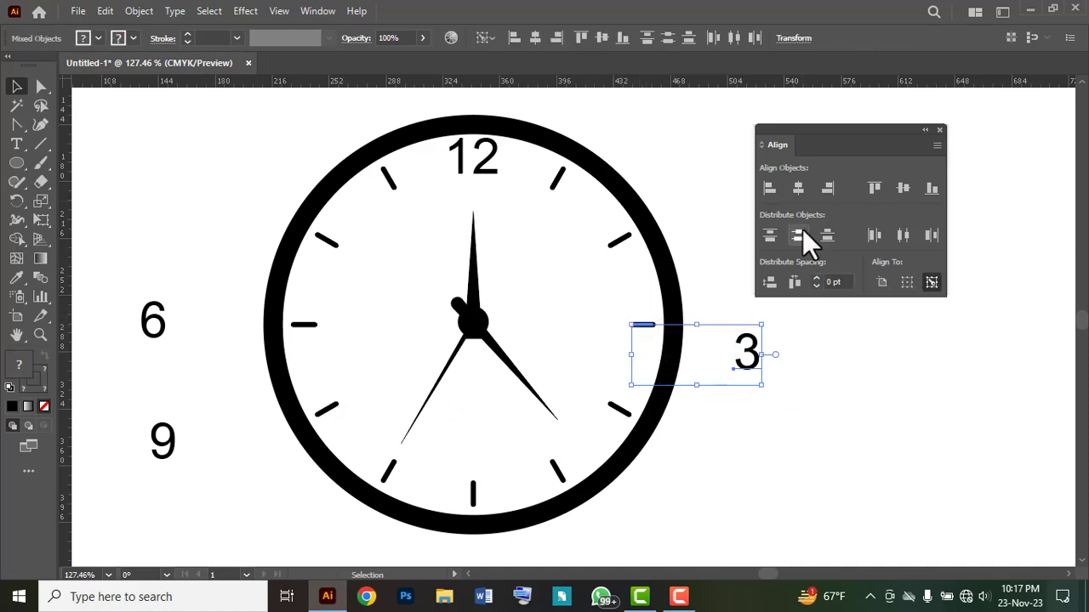
left_click(798, 189)
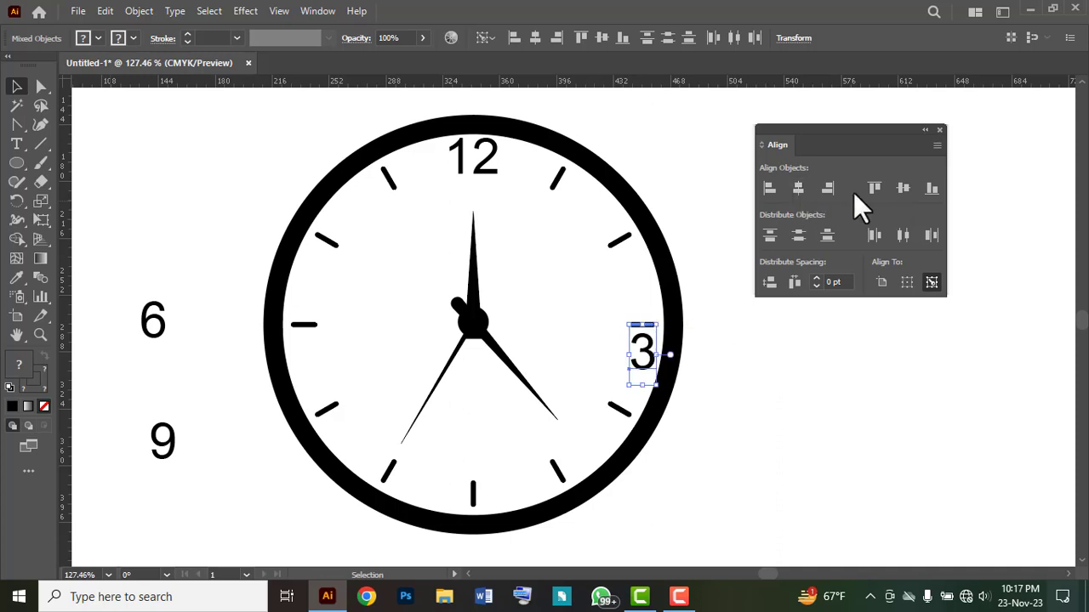
left_click(903, 189)
left_click(791, 382)
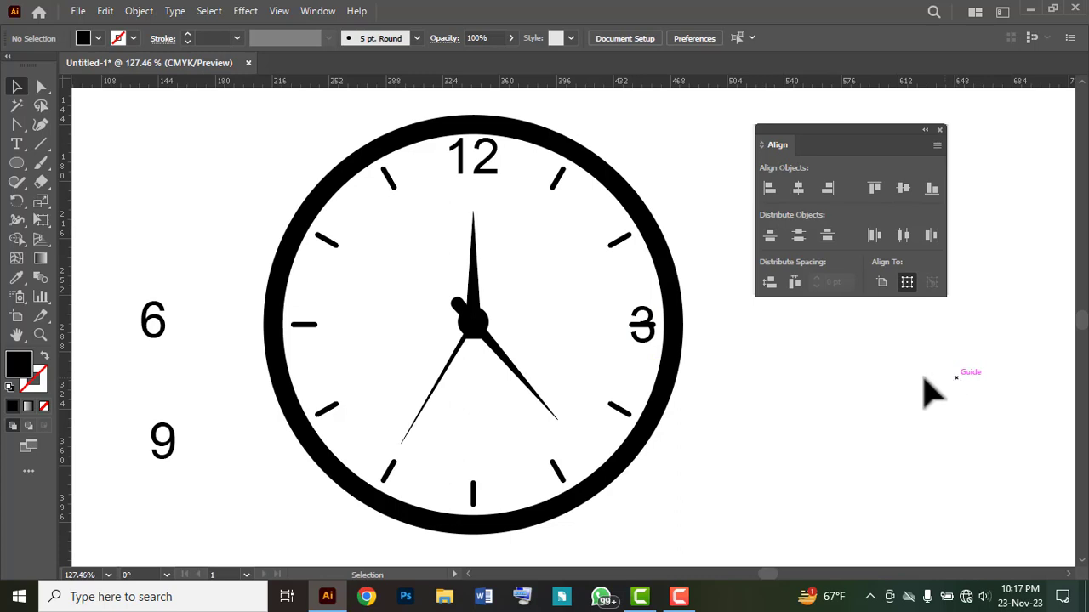
- Send the 3 to the back and delete the 3 o'clock hour mark that overlaps it
left_click(646, 313)
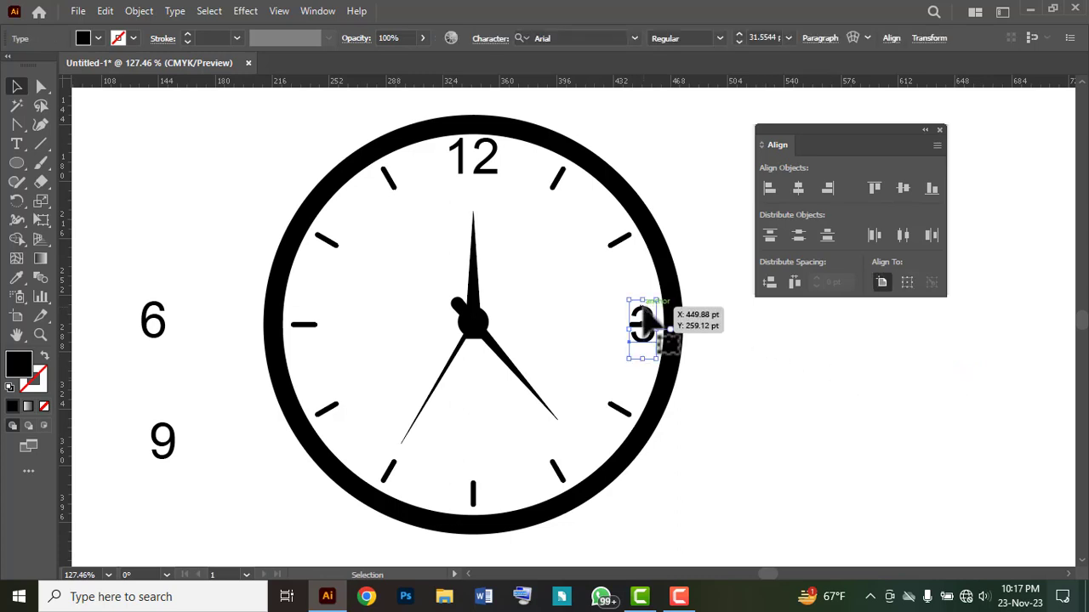
right_click(646, 315)
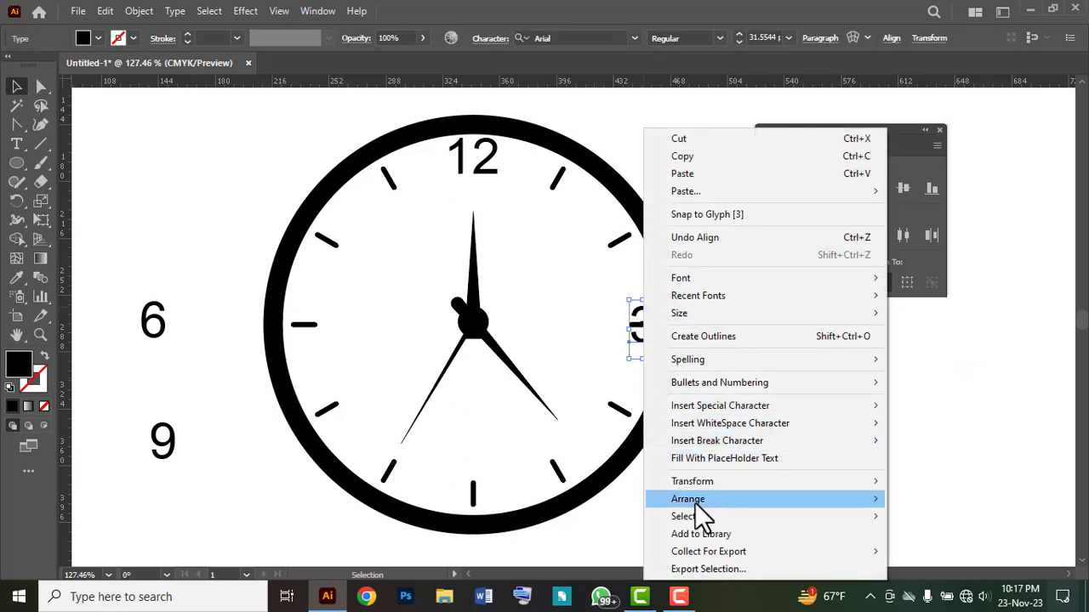
mouse_move(696, 504)
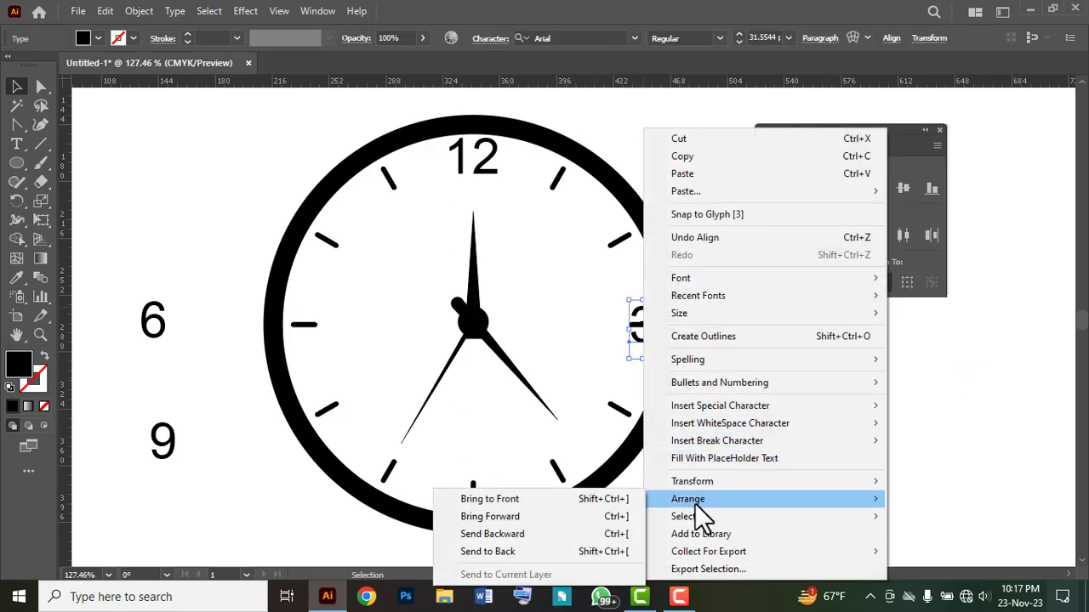
left_click(540, 551)
left_click(731, 456)
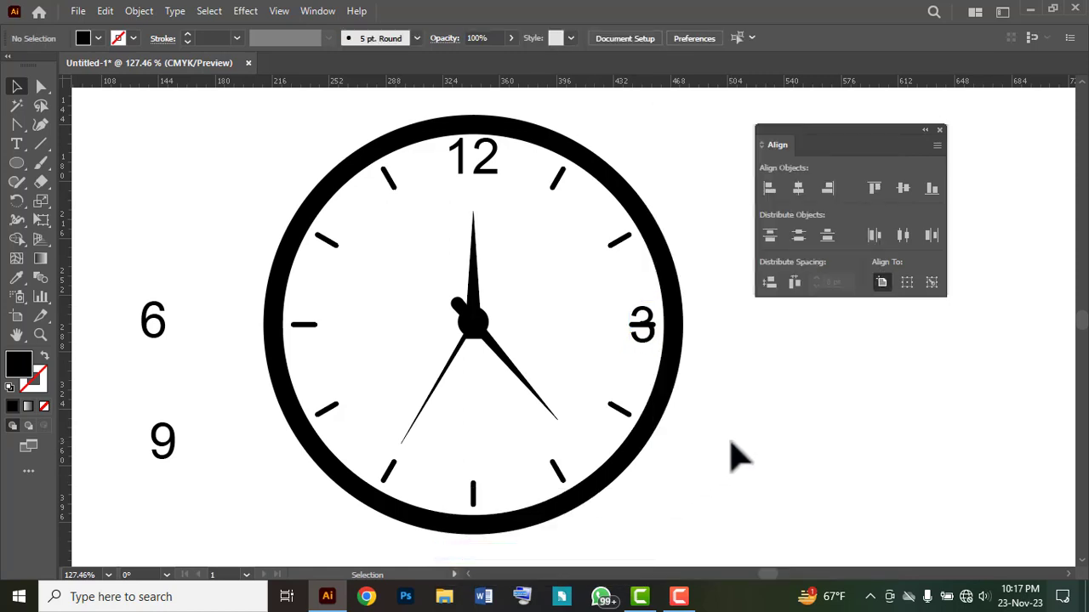
left_click(639, 325)
left_click(739, 366)
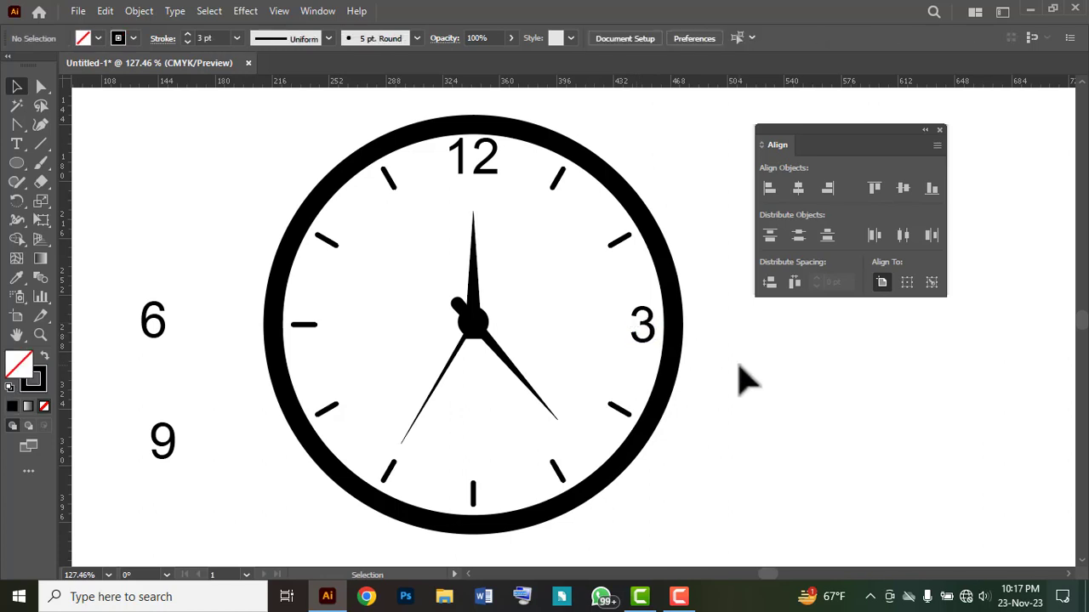
- Center the 6 horizontally and vertically on the bottom hour mark, using the mark as key object
left_click(167, 343)
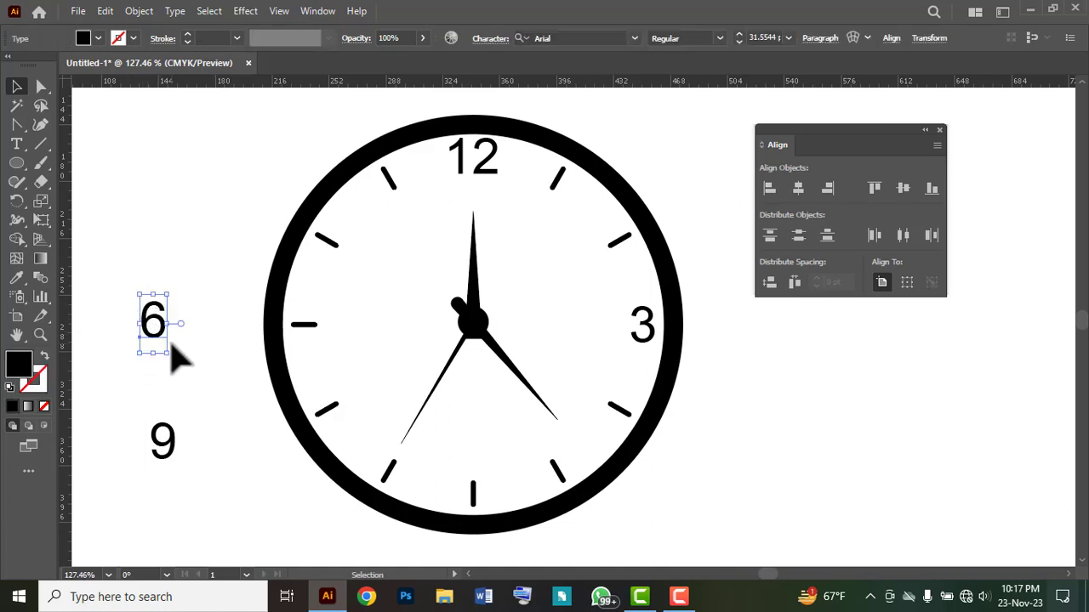
left_click(476, 504, "shift")
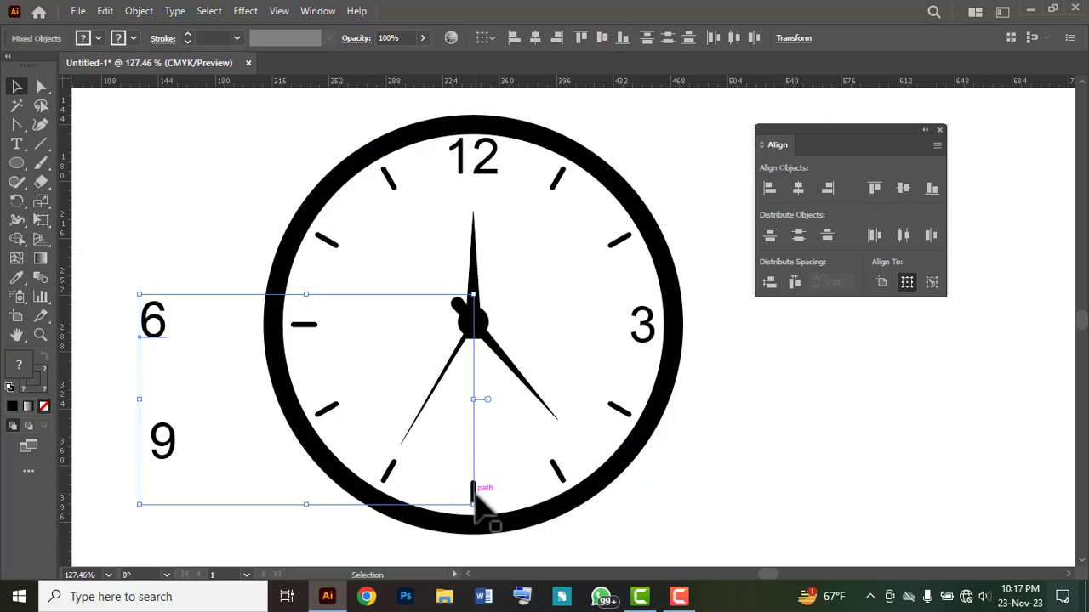
left_click(476, 501)
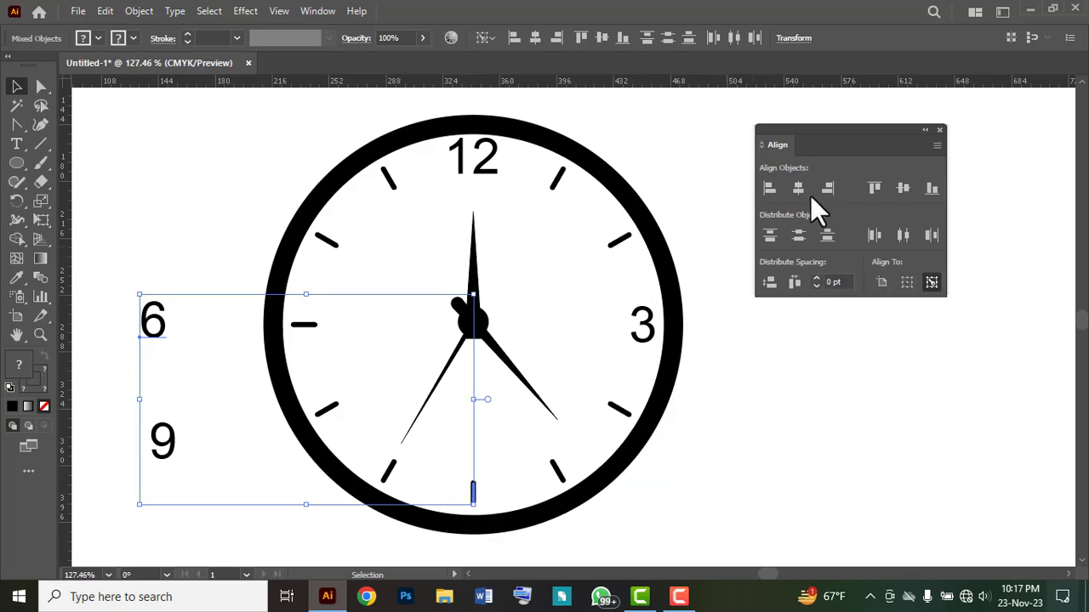
left_click(797, 189)
left_click(903, 192)
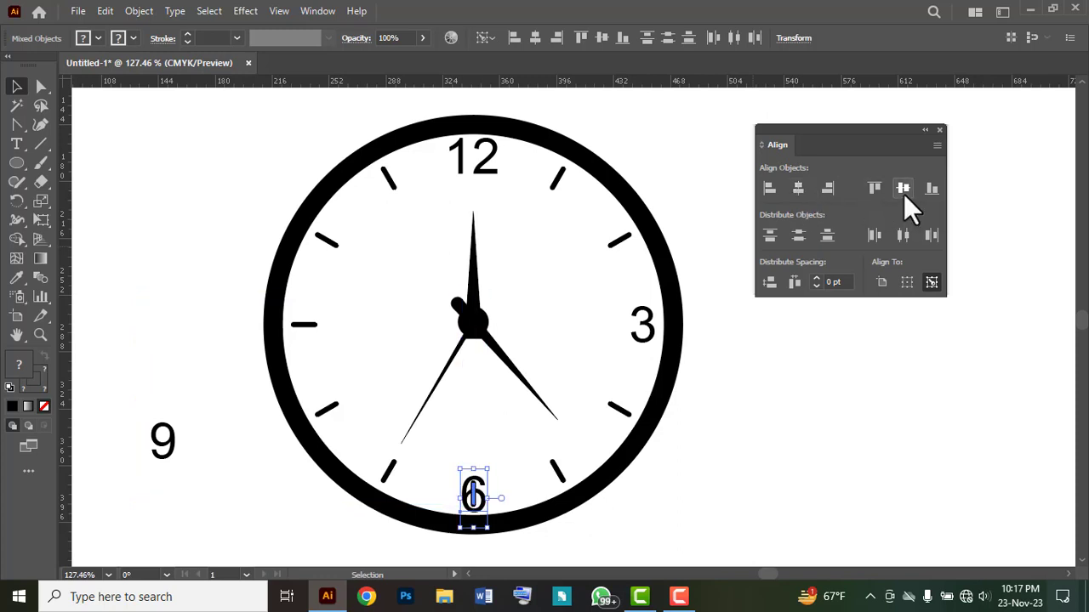
left_click(753, 455)
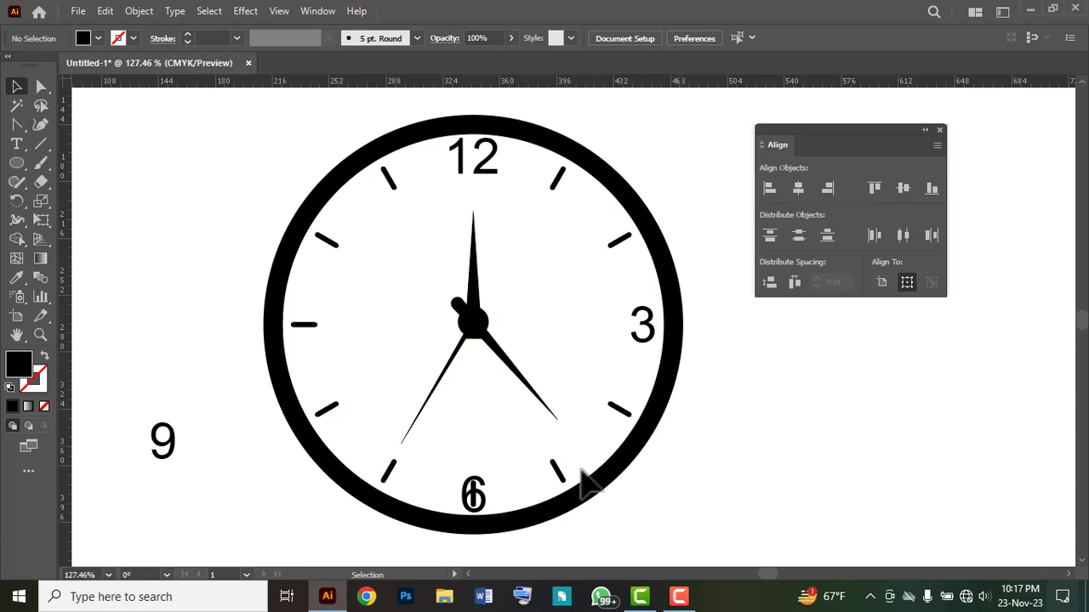
- Send the 6 to the back and delete the bottom hour mark that overlaps it
left_click(486, 510)
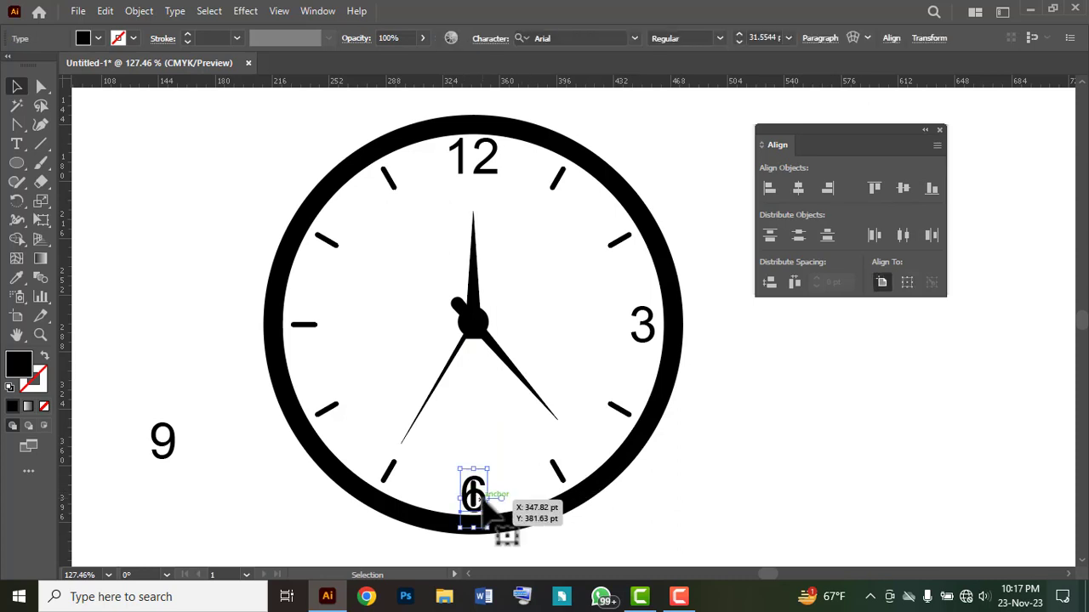
right_click(486, 508)
mouse_move(542, 417)
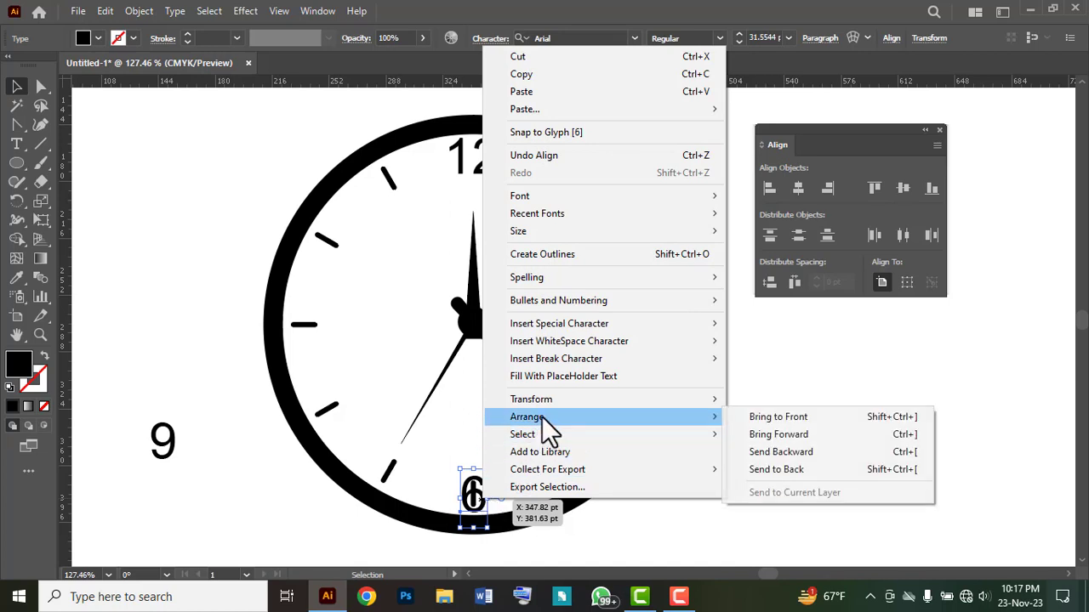
left_click(776, 466)
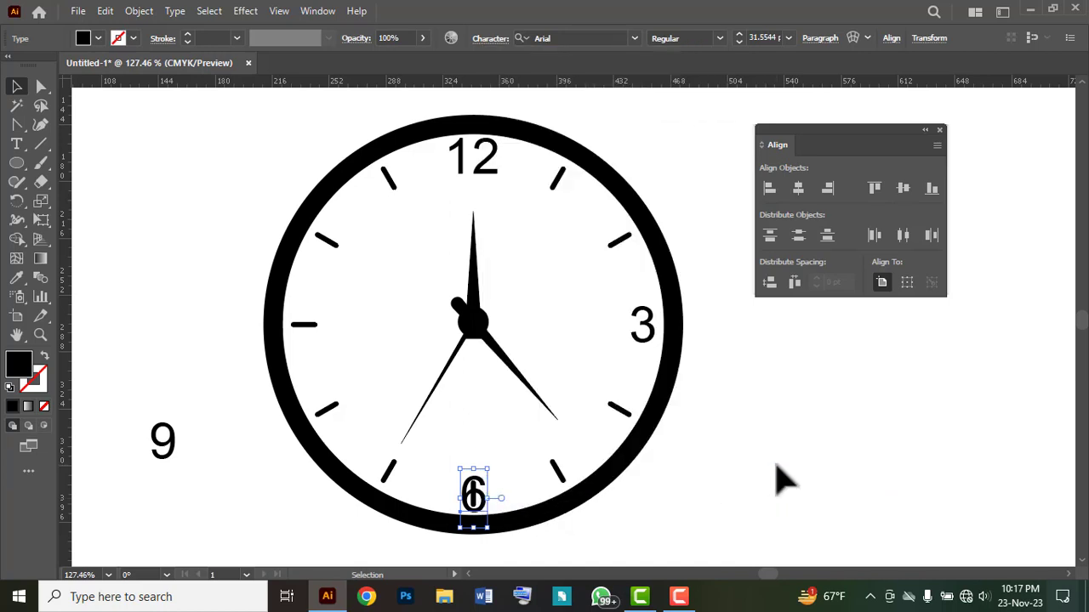
left_click(775, 468)
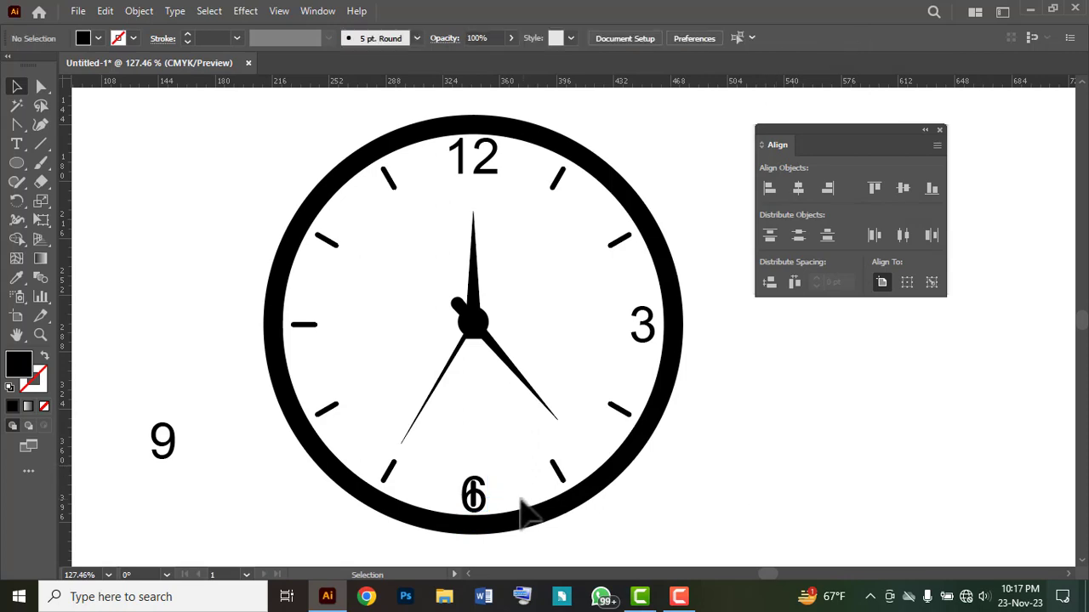
left_click(474, 495)
left_click(476, 496)
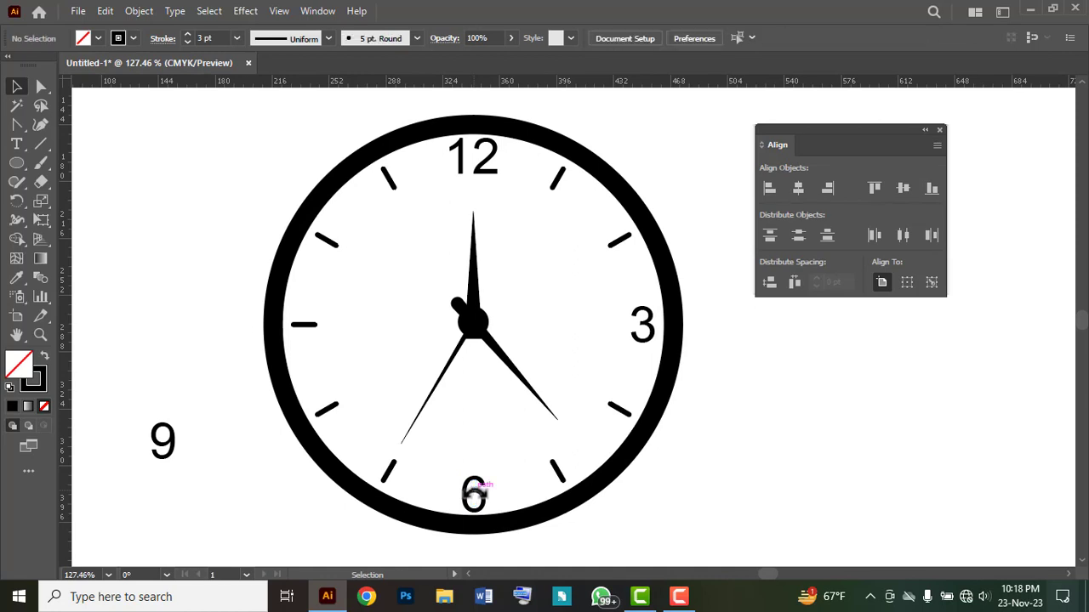
- Center the 9 horizontally and vertically on the 9 o'clock hour mark, using the mark as key object
left_click_drag(156, 448, 178, 338)
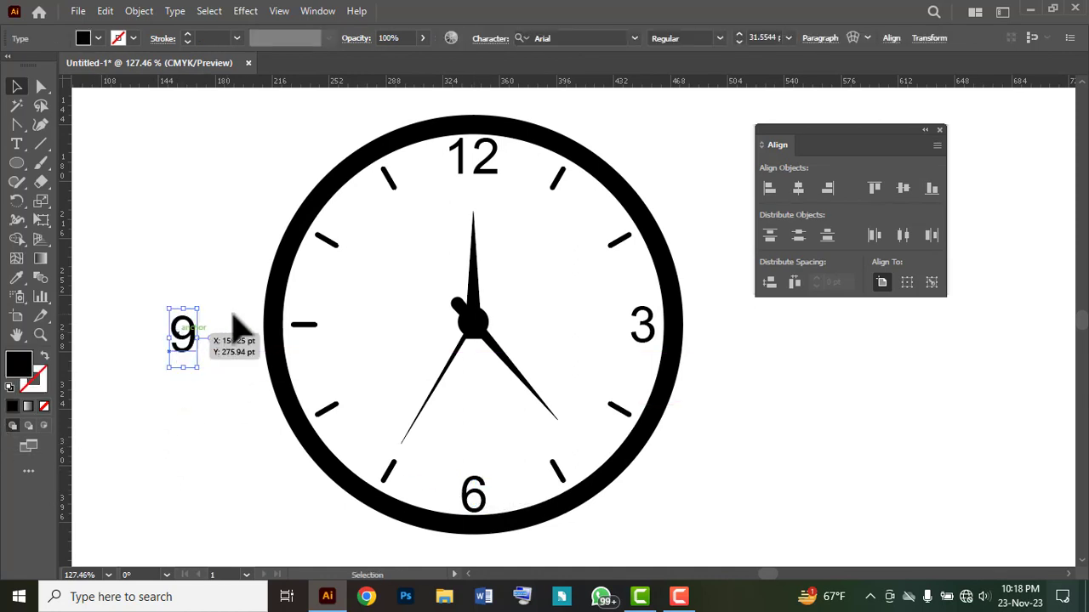
left_click(306, 326, "shift")
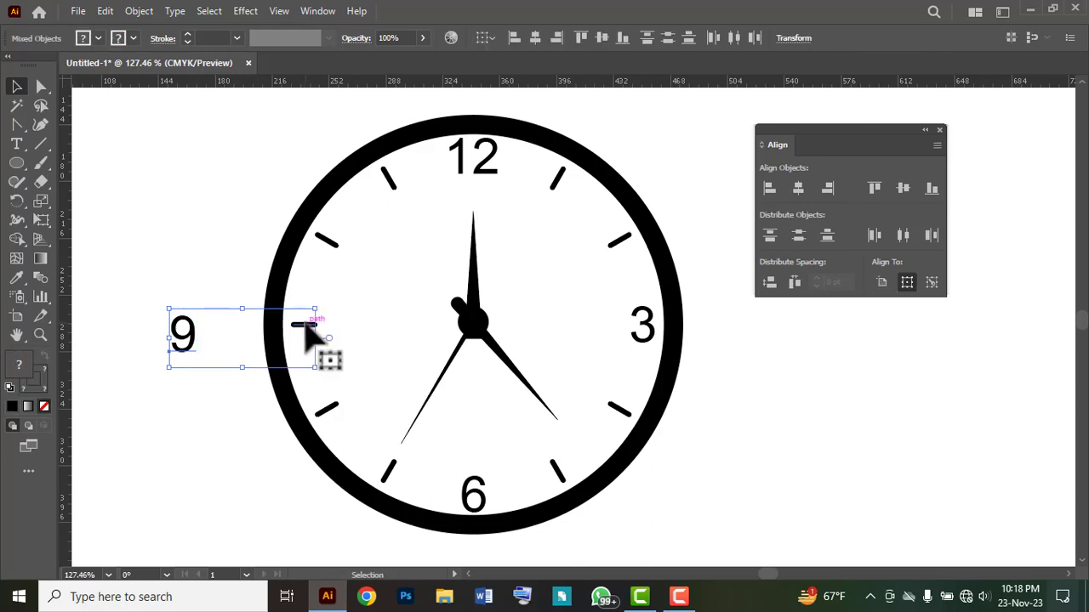
left_click(305, 326)
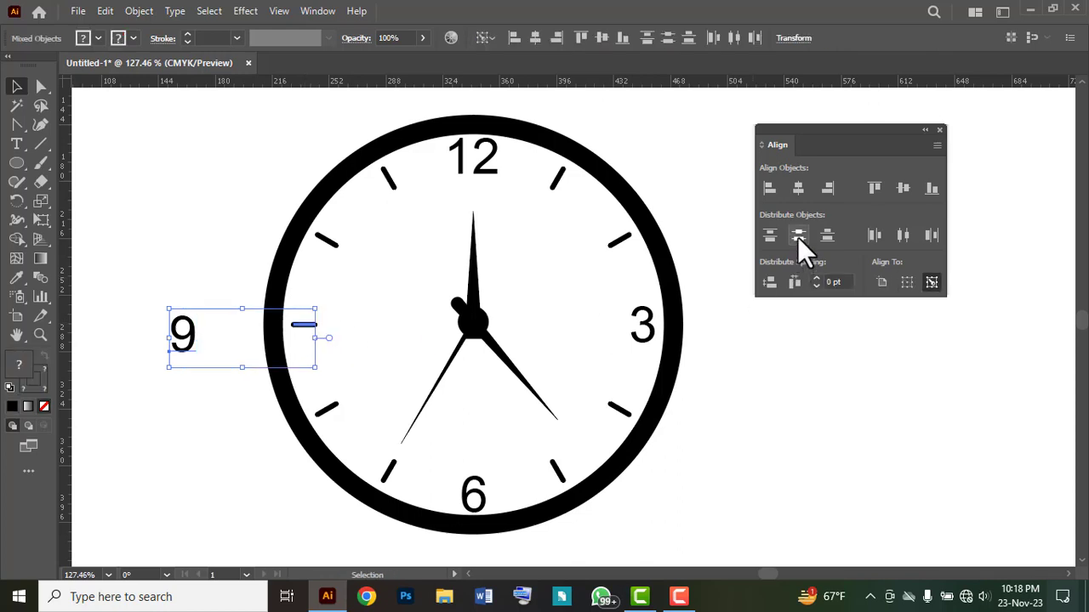
left_click(799, 189)
left_click(902, 190)
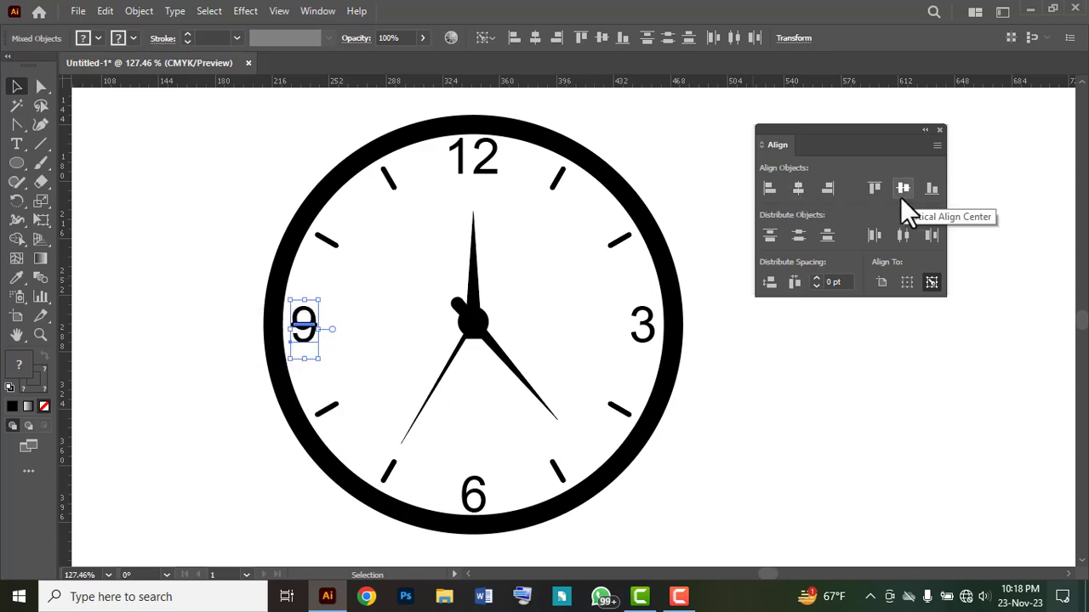
left_click(791, 410)
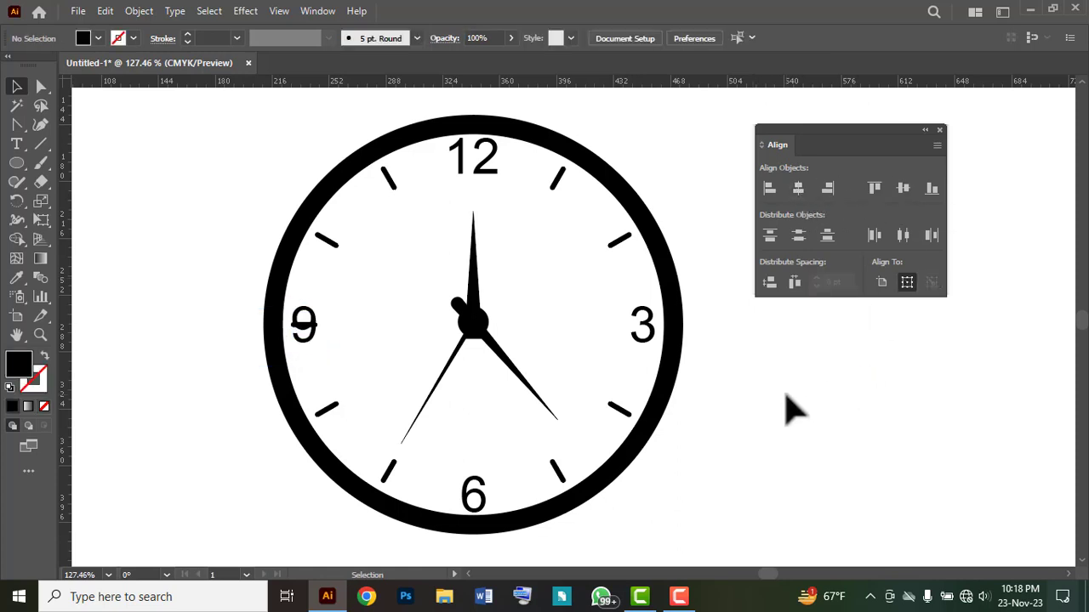
- Send the 9 to the back and delete the 9 o'clock hour mark that overlaps it
left_click(309, 318)
right_click(308, 322)
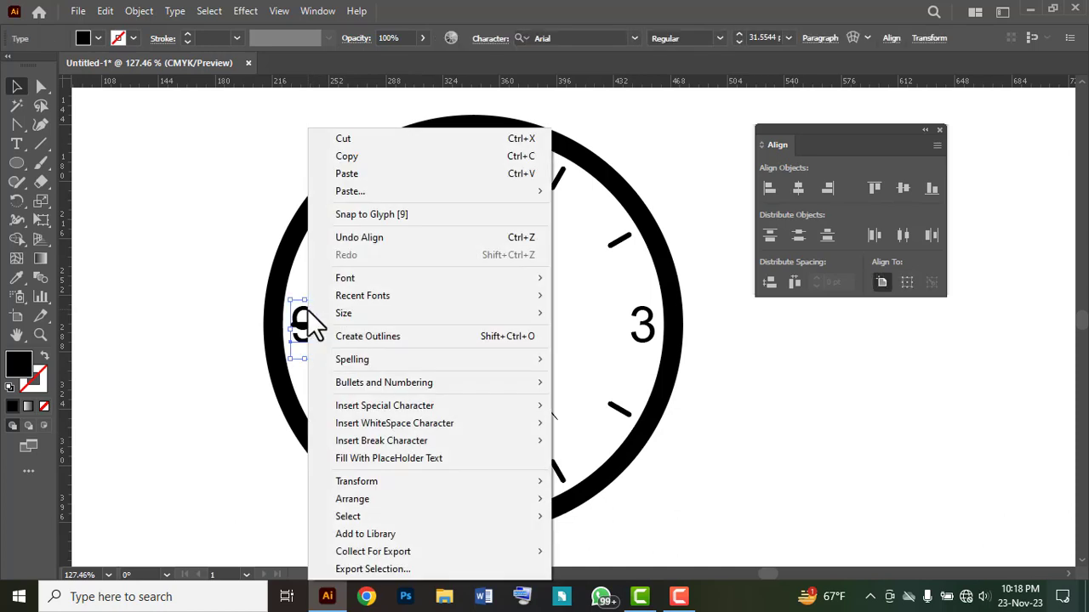
mouse_move(340, 494)
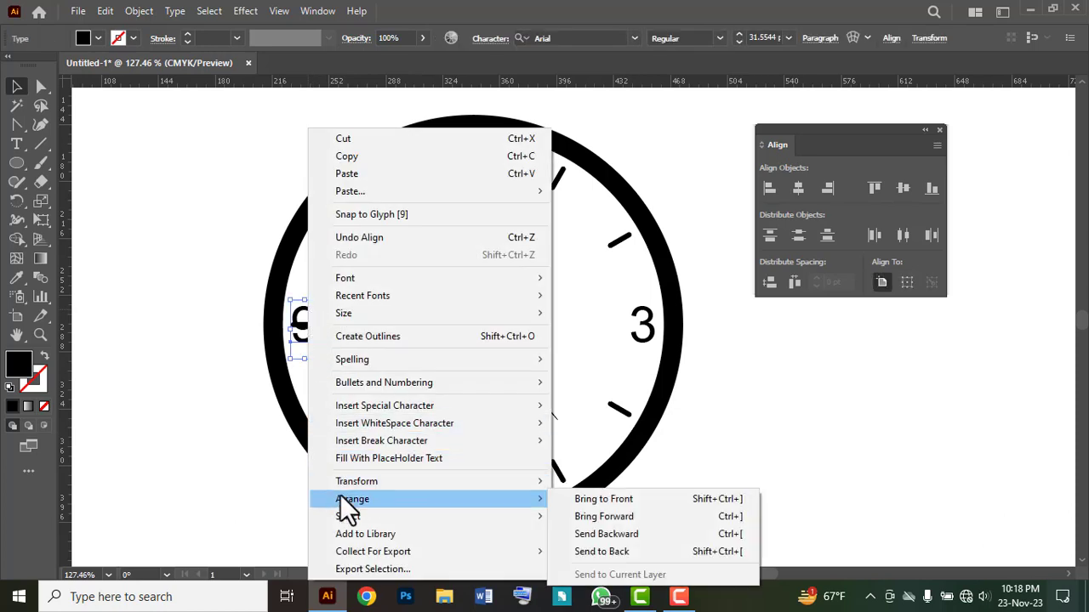
left_click(619, 549)
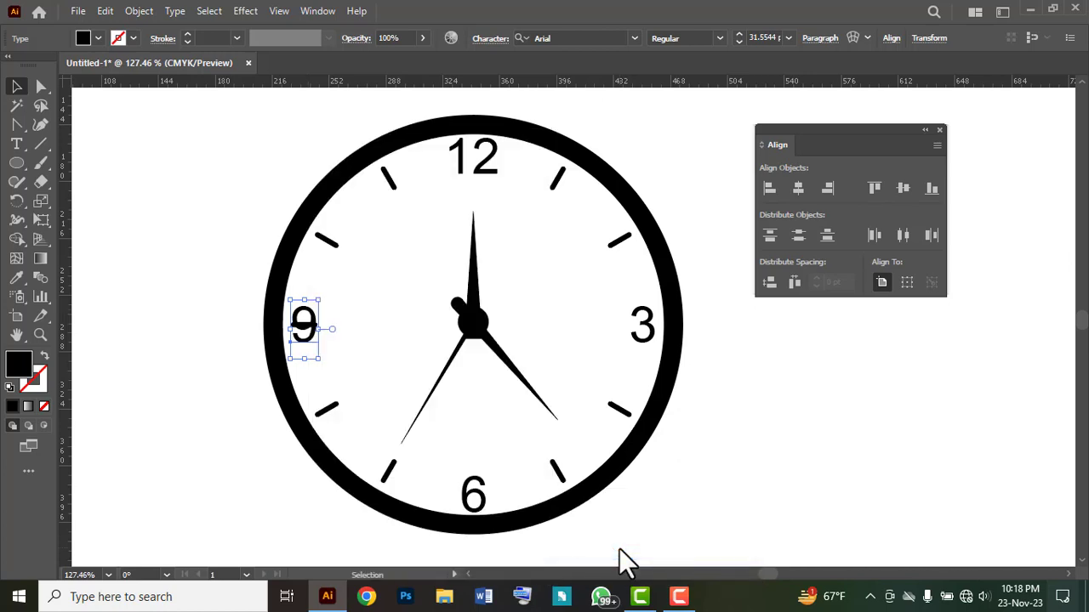
left_click(204, 281)
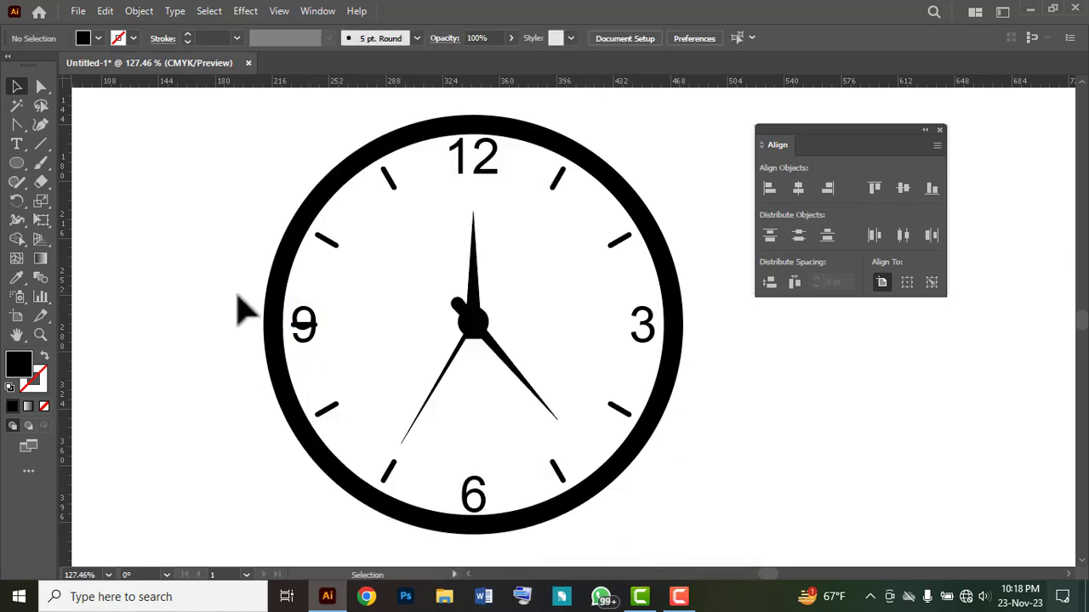
left_click(304, 324)
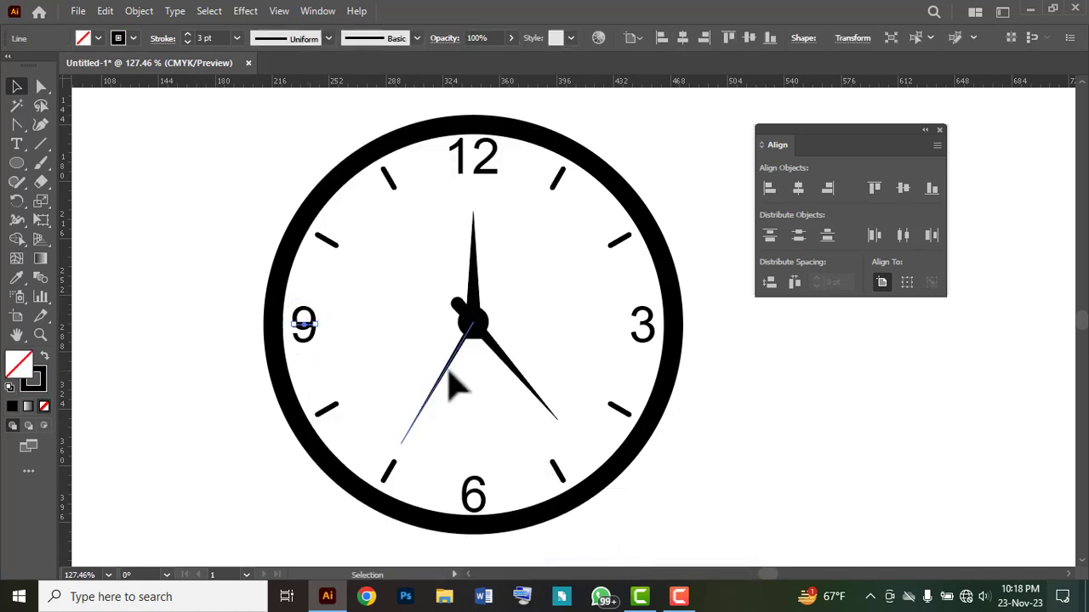
key("ctrl+shift+a")
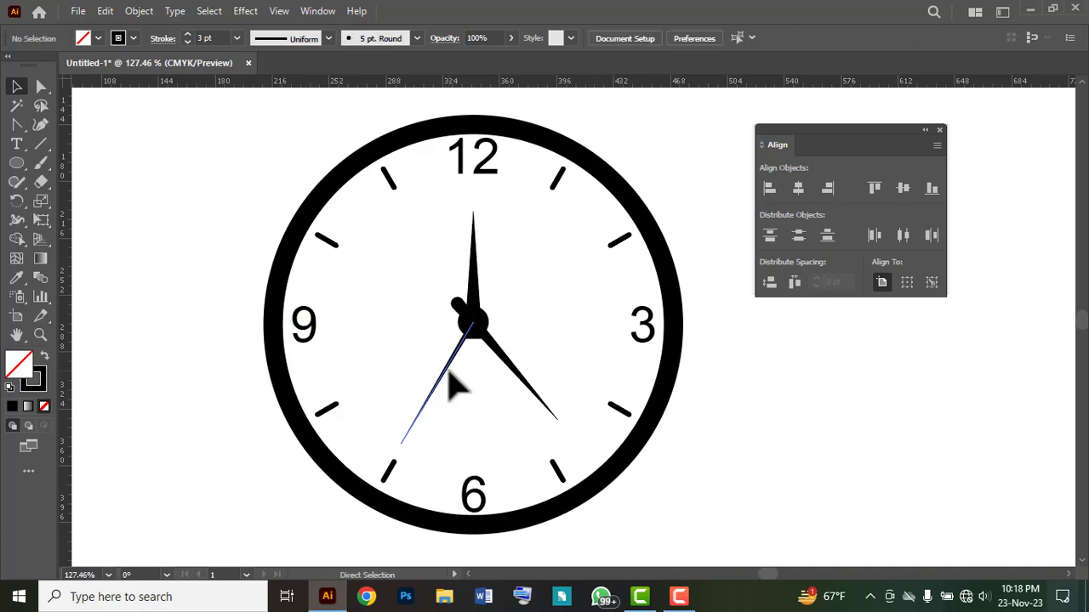
key("ctrl+minus")
left_click_drag(740, 428, 638, 415)
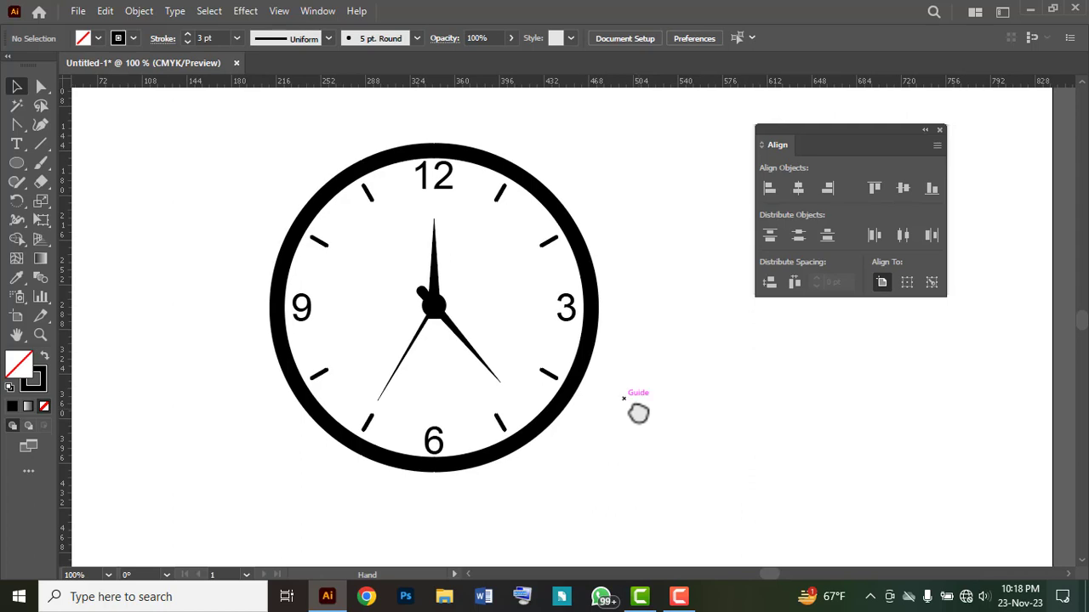